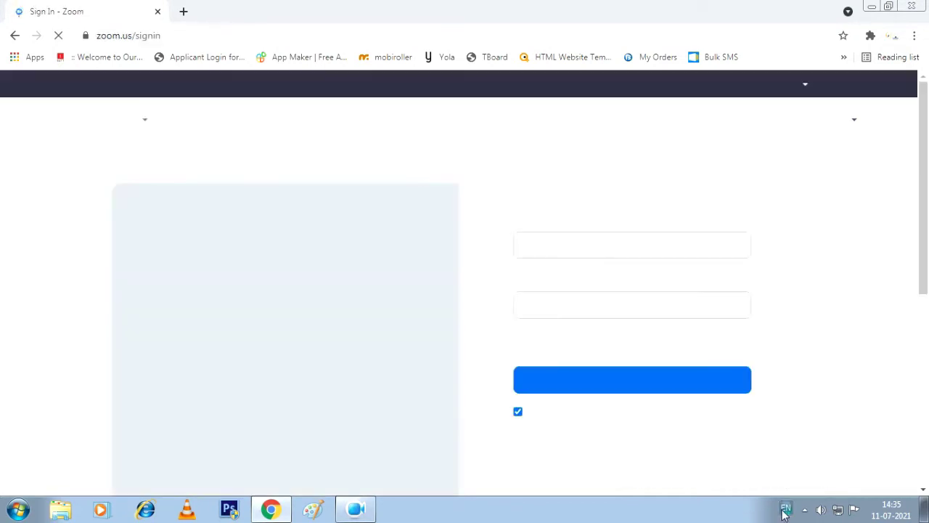
# Dismiss the popup and sign in to Zoom with the autofilled email and password
pyautogui.click(804, 511)
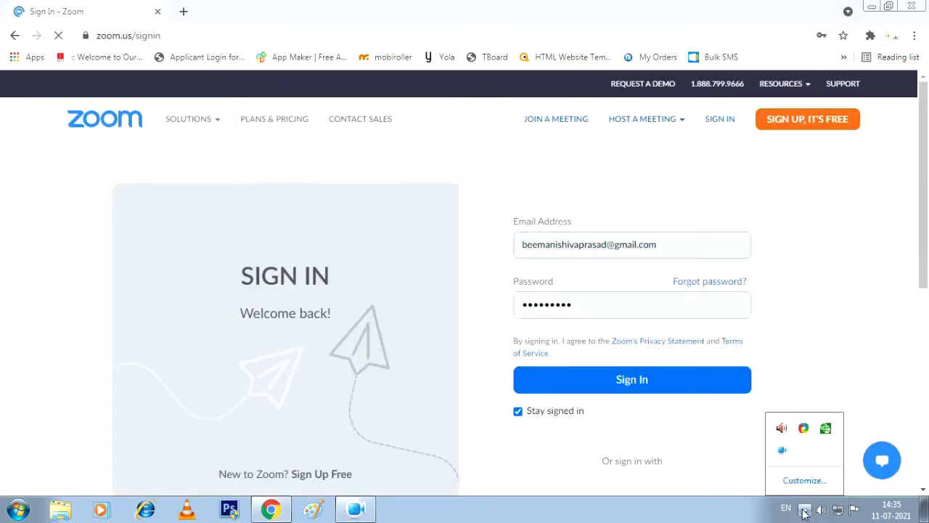
pyautogui.click(804, 510)
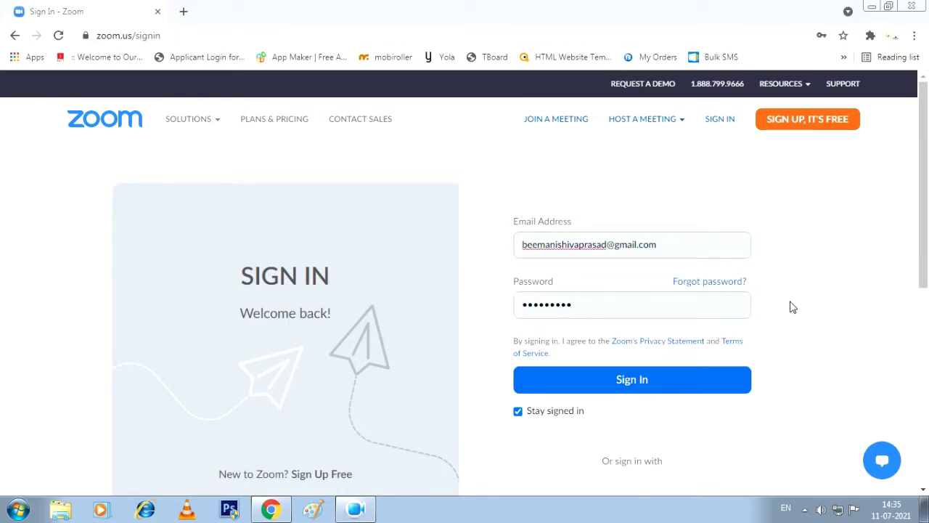
pyautogui.scroll(-3, 841, 301)
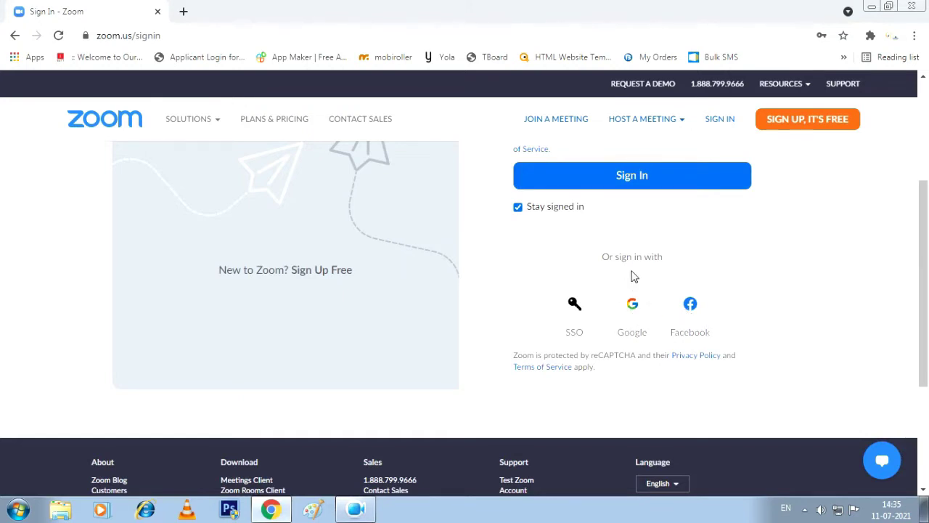
pyautogui.click(631, 306)
pyautogui.scroll(3, 683, 309)
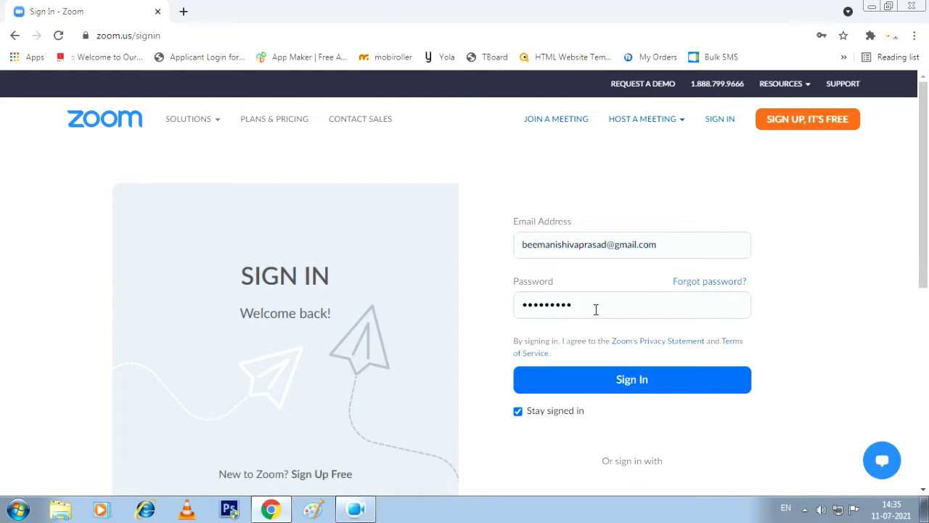
pyautogui.click(639, 381)
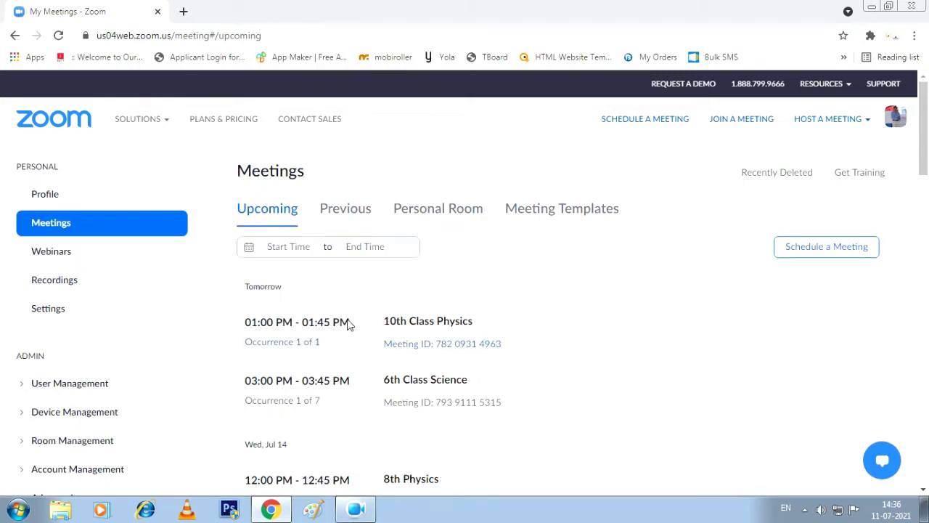
# Go from the Meetings list to the Schedule a Meeting form in the top bar
pyautogui.moveTo(374, 332)
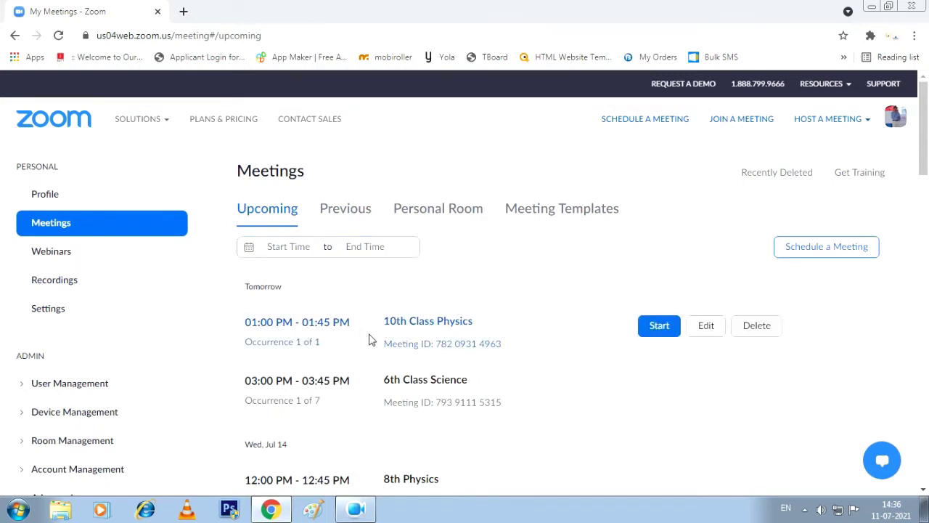
pyautogui.scroll(-1, 330, 353)
pyautogui.scroll(-1, 331, 352)
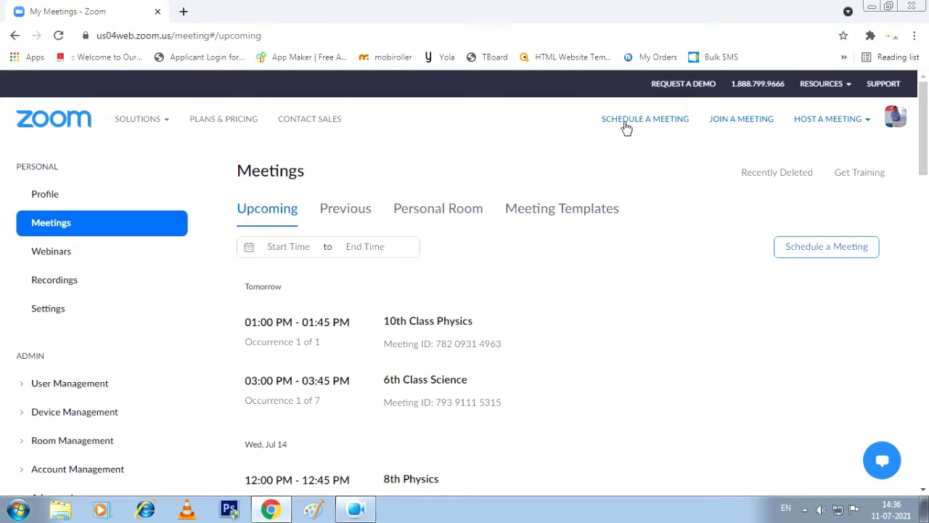
pyautogui.click(629, 122)
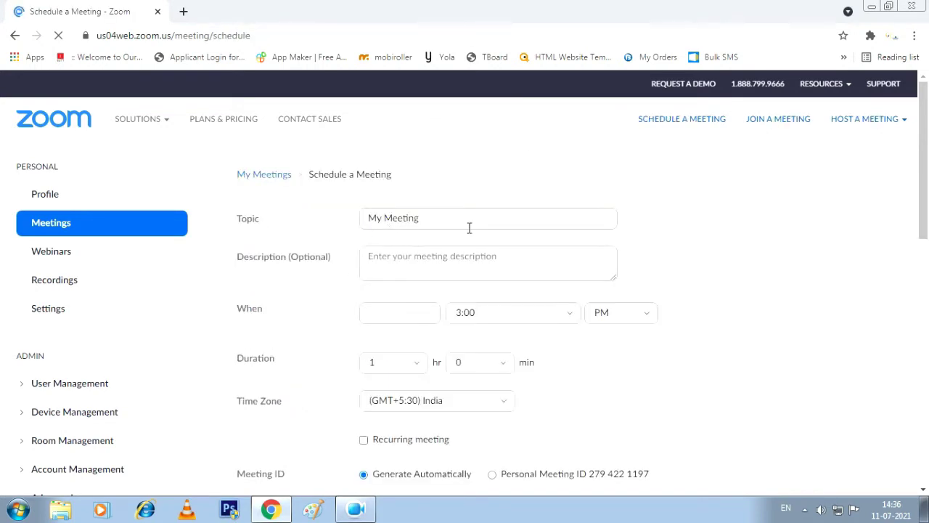
# Replace the topic 'My Meeting' with '6th Demo' and set the date to July 12, 2021
pyautogui.click(448, 220)
pyautogui.moveTo(446, 218); pyautogui.dragTo(336, 233)
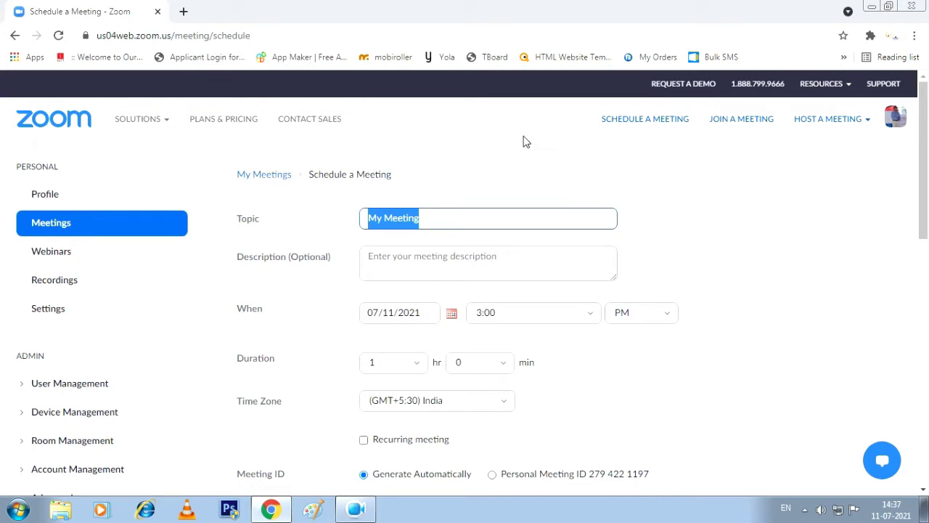
pyautogui.write('6t')
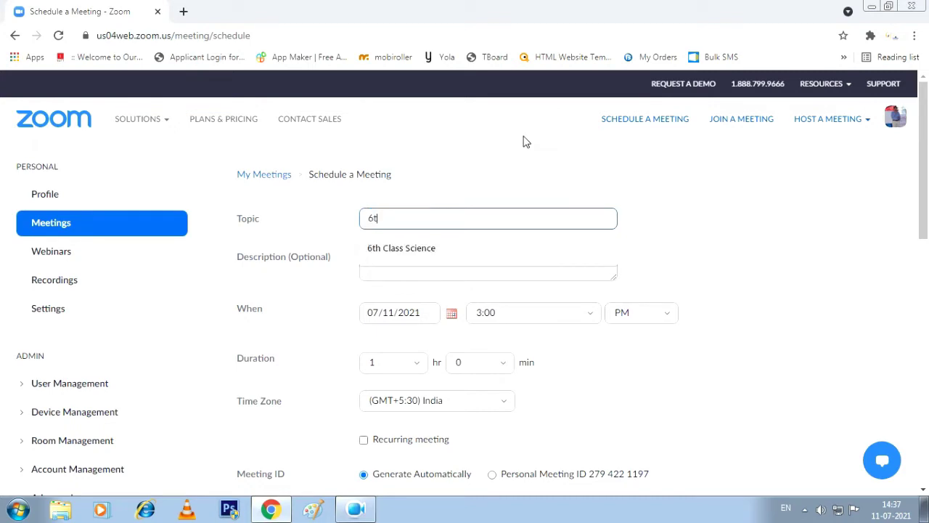
pyautogui.write('h De')
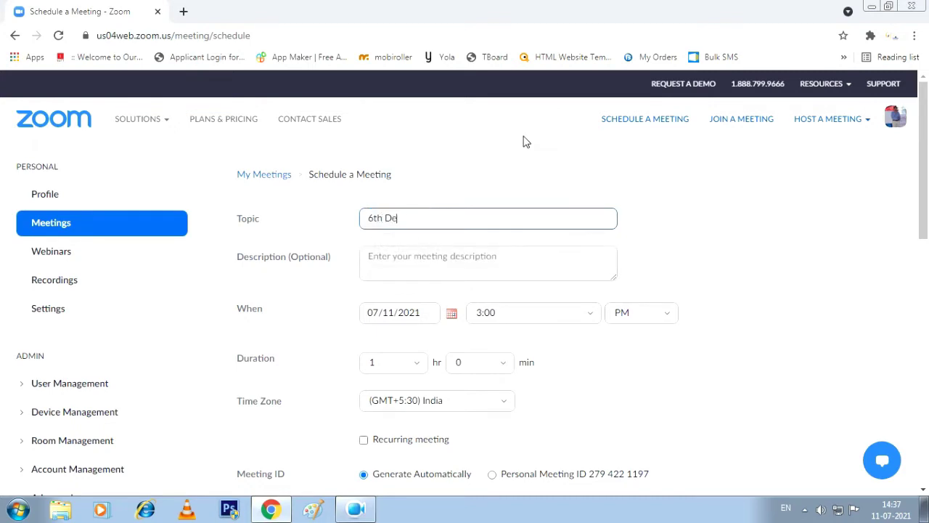
pyautogui.write('mo')
pyautogui.click(454, 255)
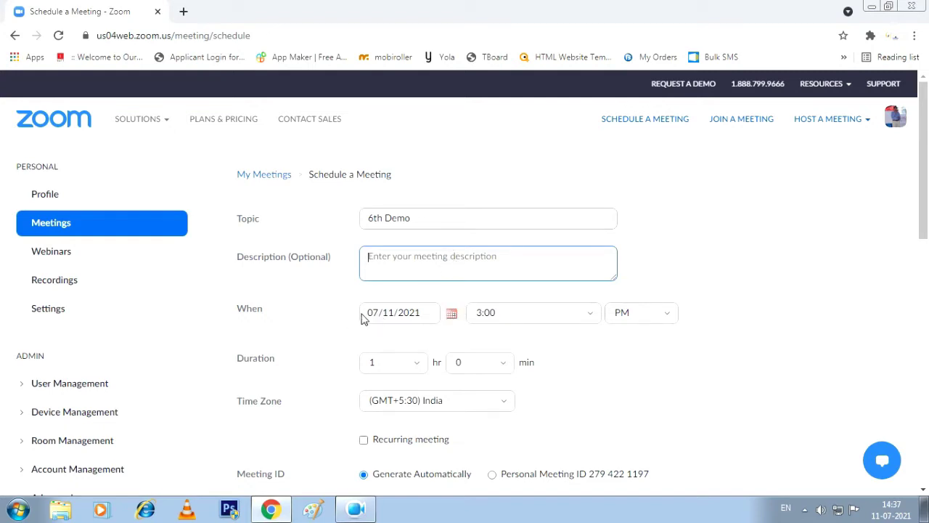
pyautogui.click(452, 318)
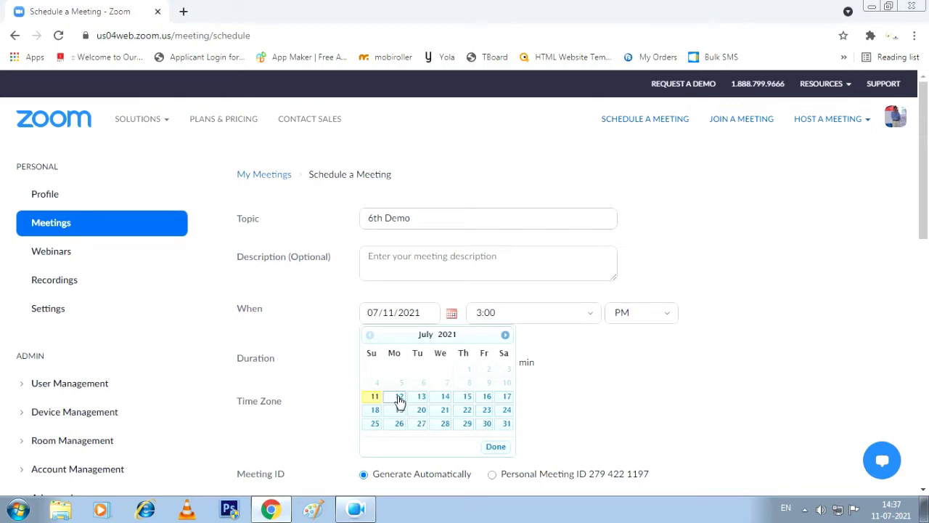
pyautogui.click(399, 397)
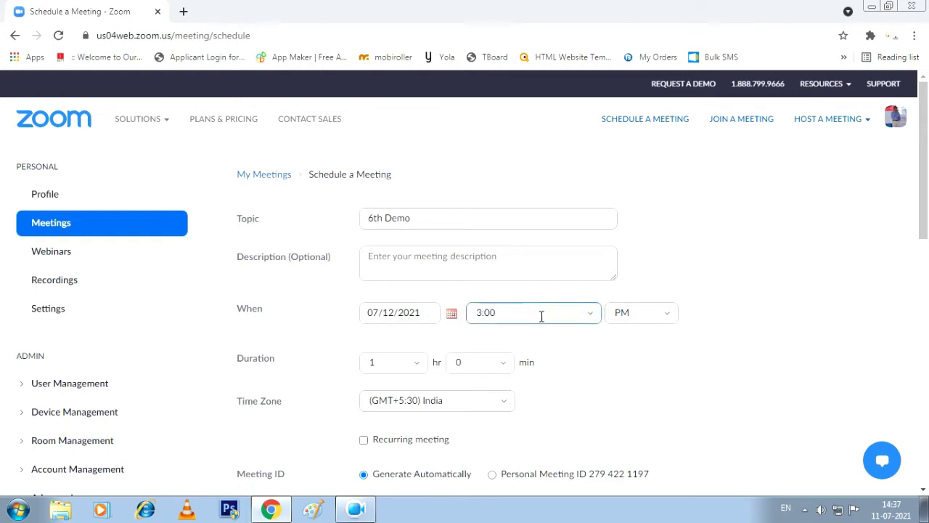
# Set the start time to 2:00 PM and the duration to 0 hr 45 min
pyautogui.click(503, 313)
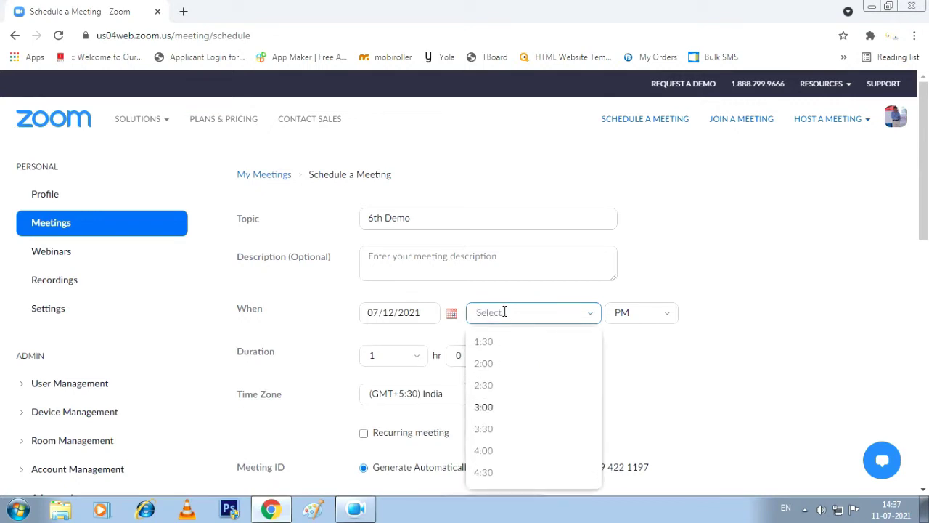
pyautogui.click(493, 367)
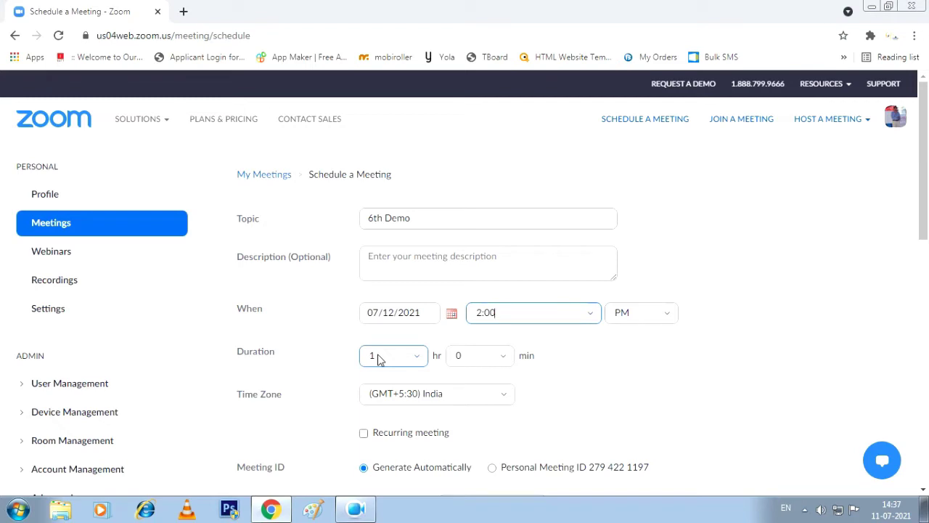
pyautogui.click(378, 359)
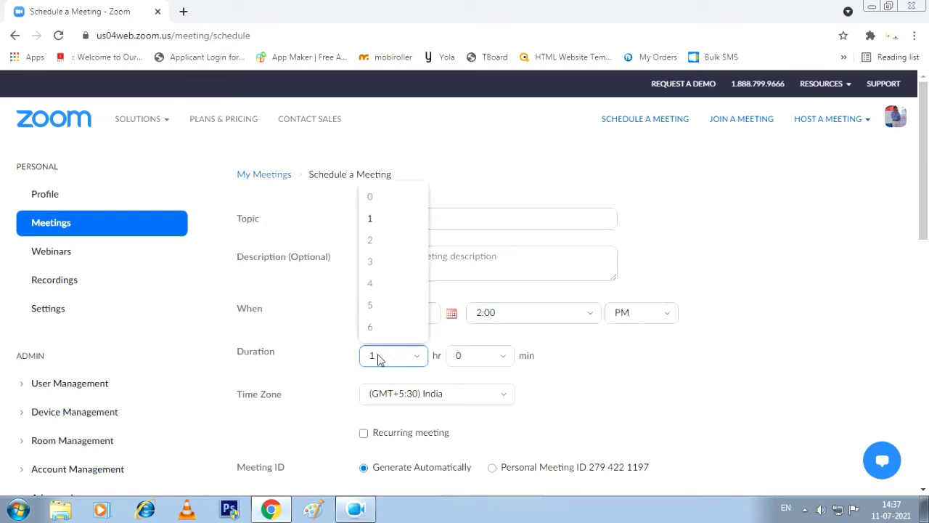
pyautogui.click(377, 200)
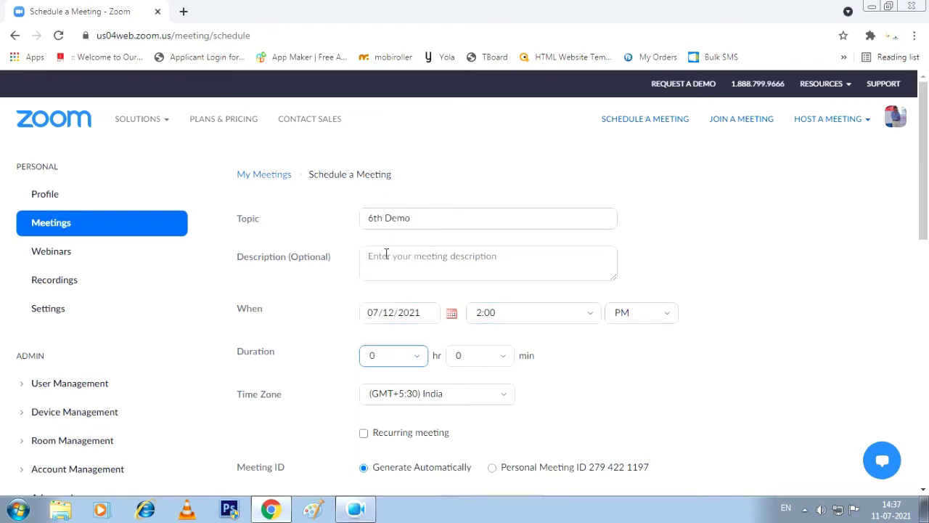
pyautogui.click(461, 359)
pyautogui.click(473, 451)
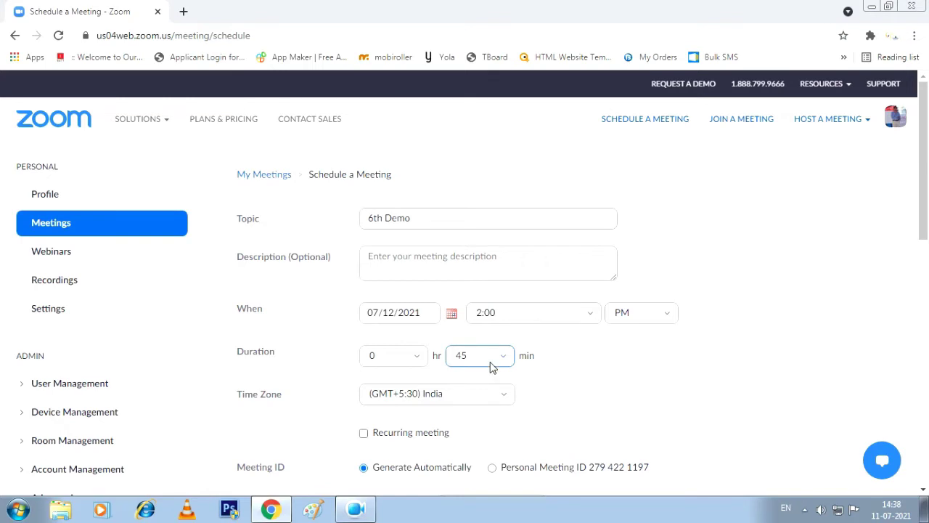
pyautogui.scroll(-2, 544, 325)
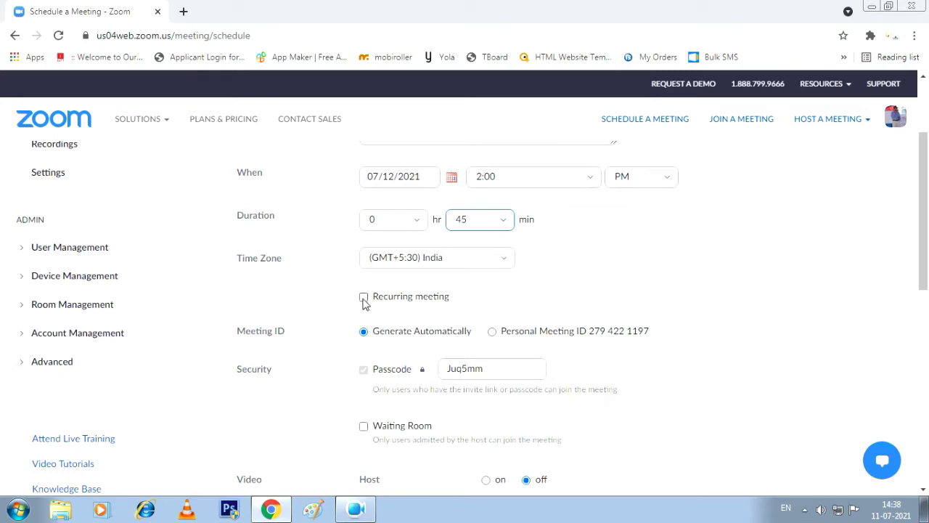
# Make the meeting recurring, repeating Daily every 3 days
pyautogui.click(364, 298)
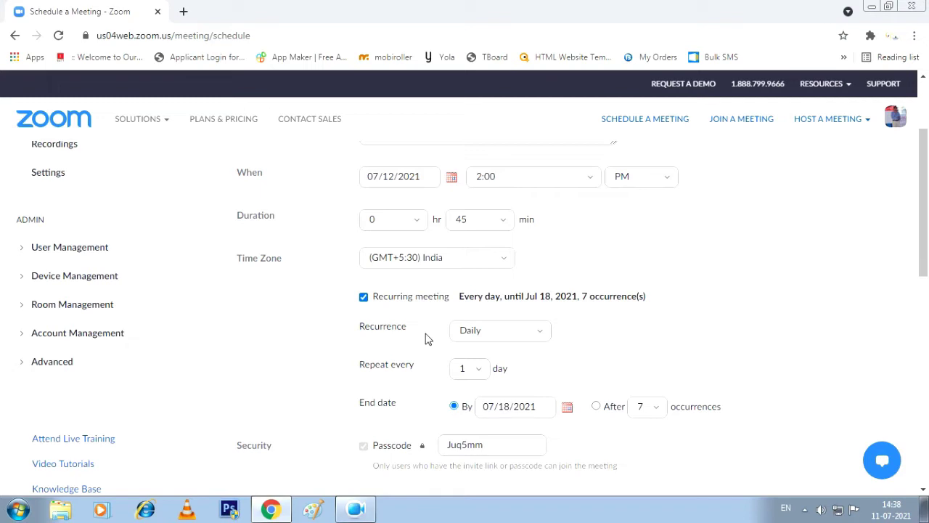
pyautogui.click(540, 336)
pyautogui.click(540, 335)
pyautogui.click(481, 369)
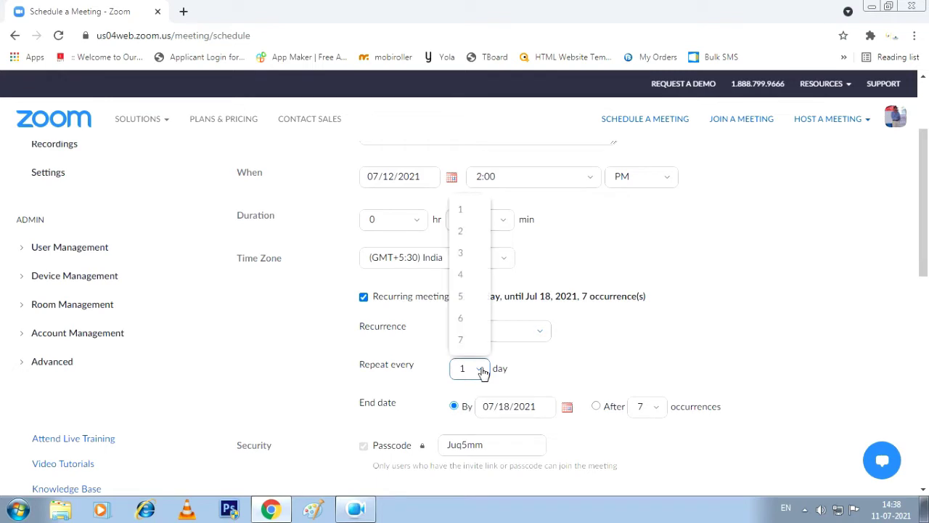
pyautogui.click(463, 253)
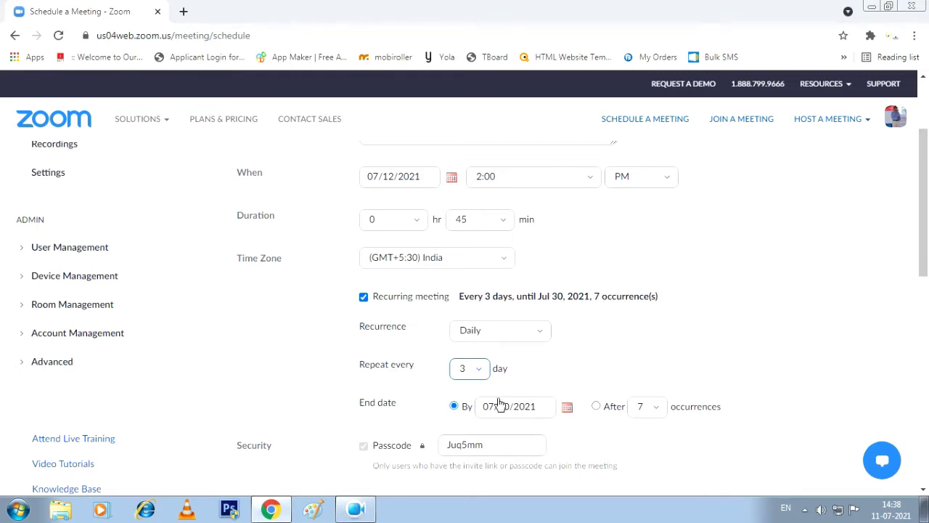
pyautogui.scroll(2, 462, 365)
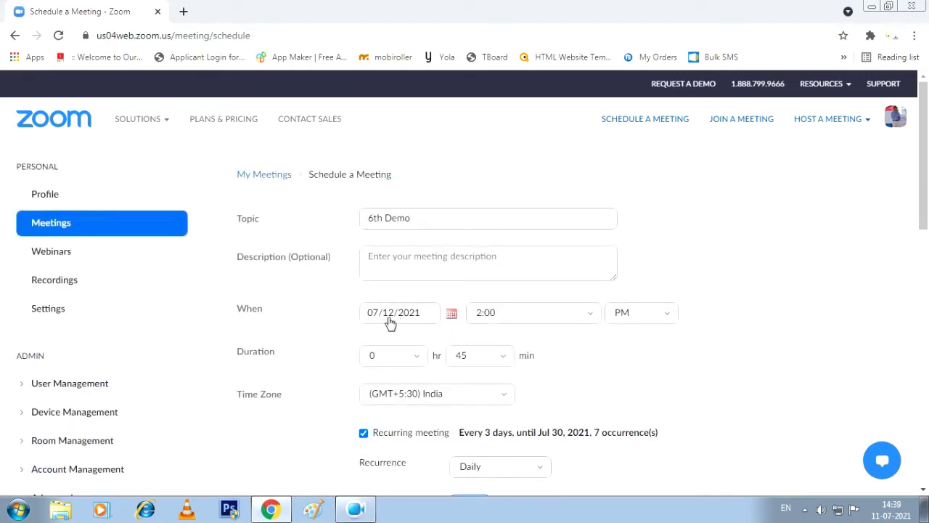
pyautogui.scroll(-2, 389, 320)
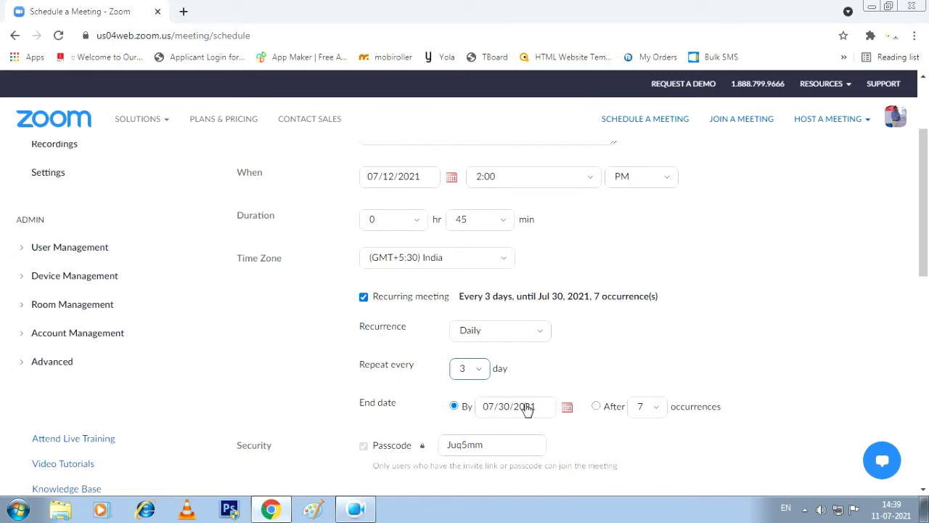
# Set the recurrence end date to July 14, 2021
pyautogui.click(568, 411)
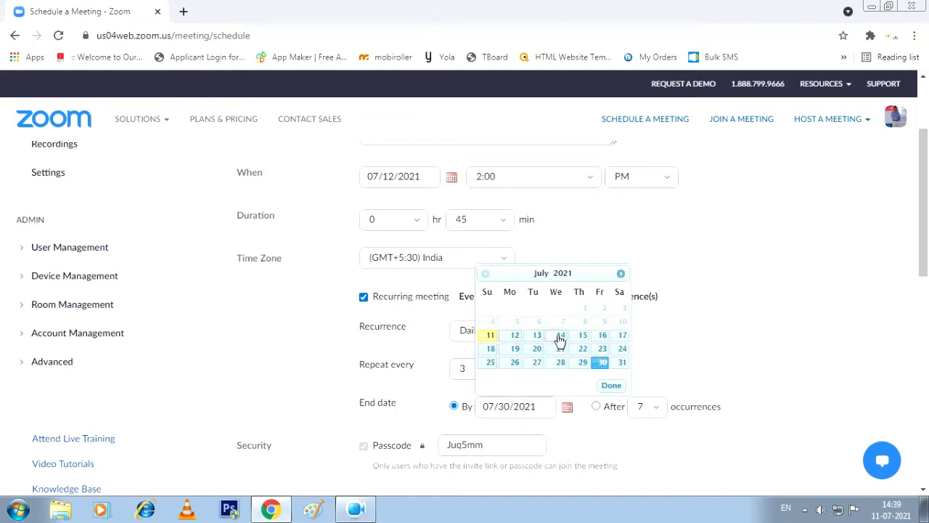
pyautogui.click(560, 336)
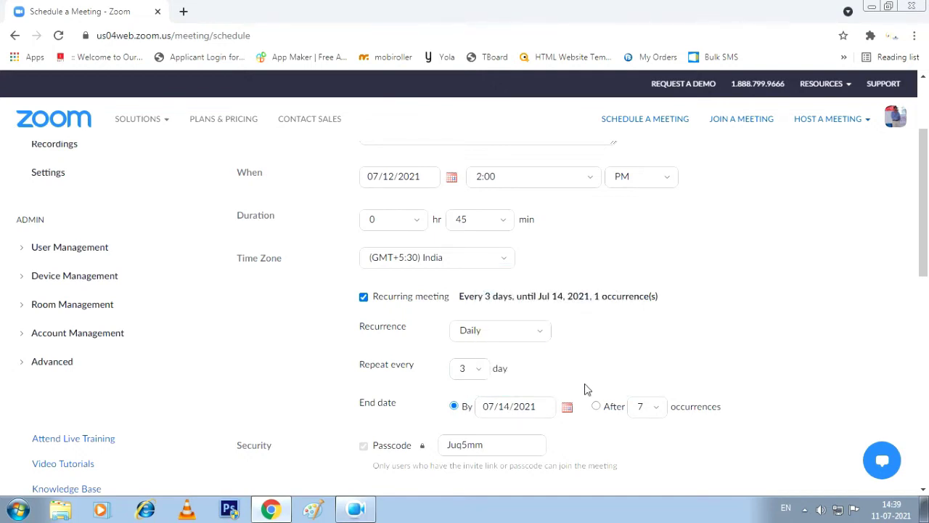
pyautogui.scroll(-1, 584, 388)
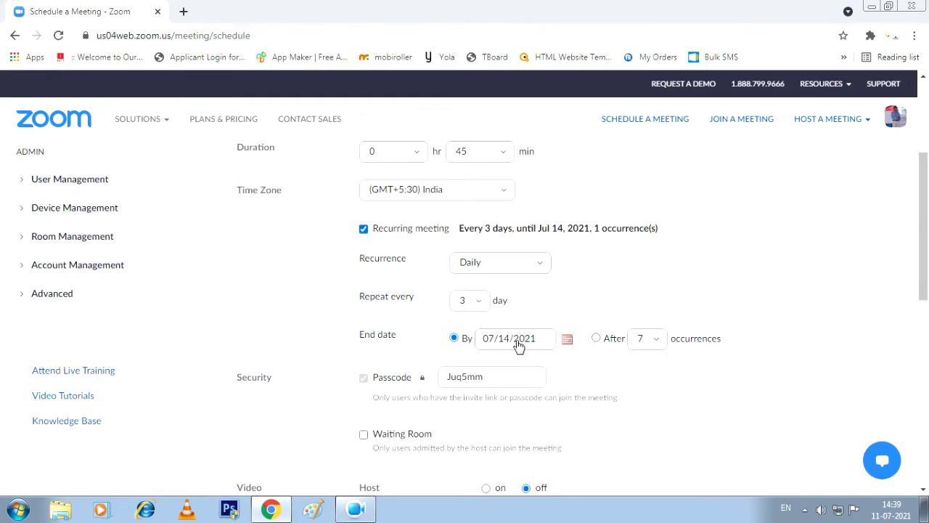
# Overwrite the default meeting passcode with a newly typed passcode
pyautogui.click(490, 378)
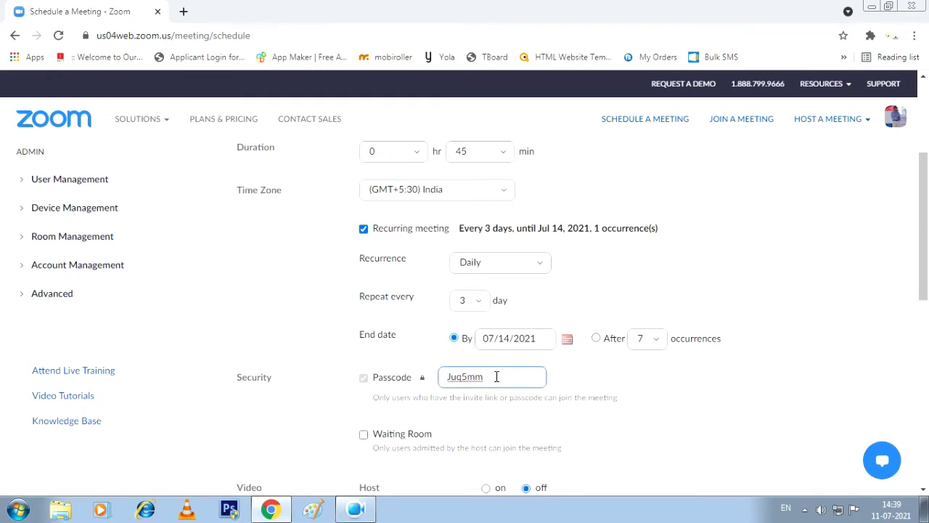
pyautogui.moveTo(491, 377); pyautogui.dragTo(442, 379)
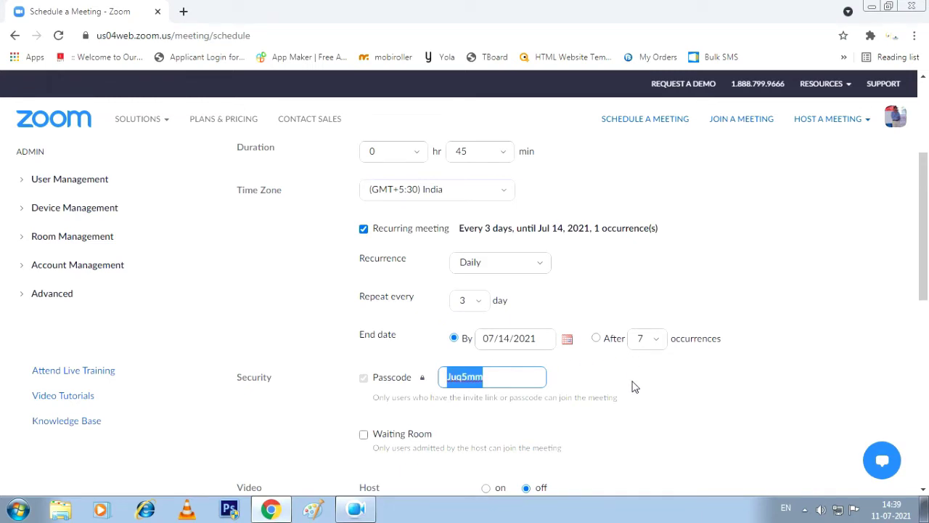
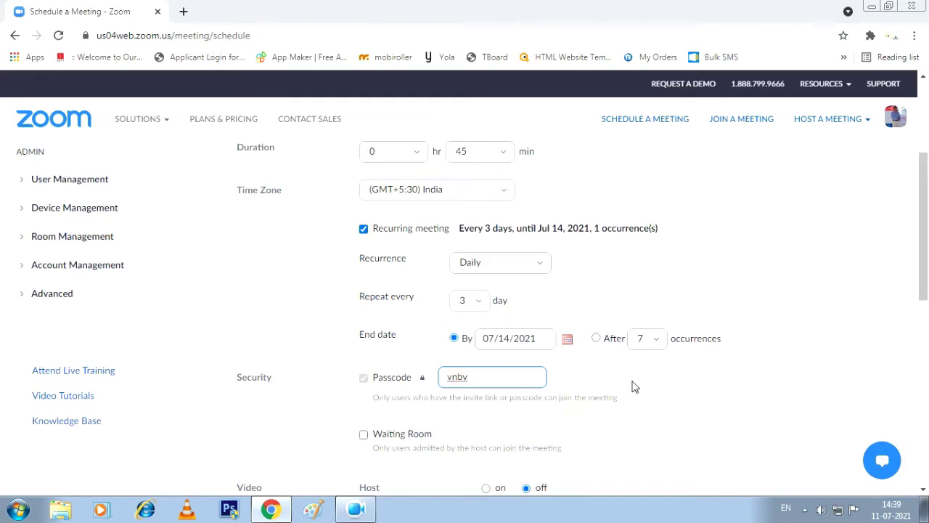
pyautogui.scroll(-2, 581, 389)
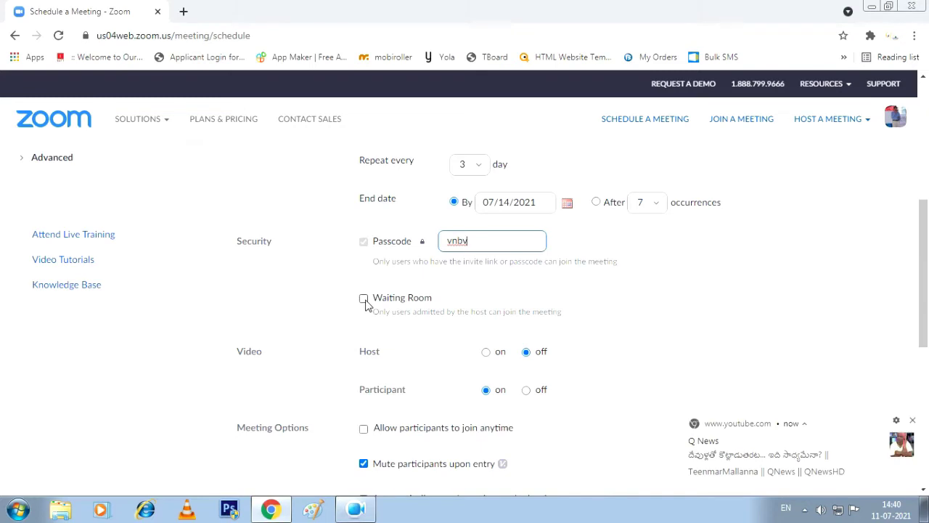
# Close the Chrome news notification and scroll down to Meeting Options and Save
pyautogui.click(914, 422)
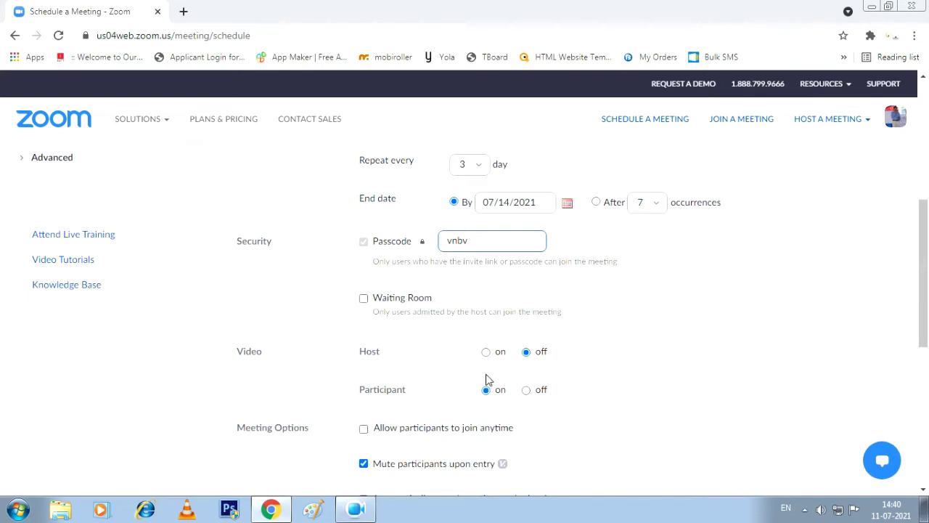
pyautogui.scroll(-2, 373, 385)
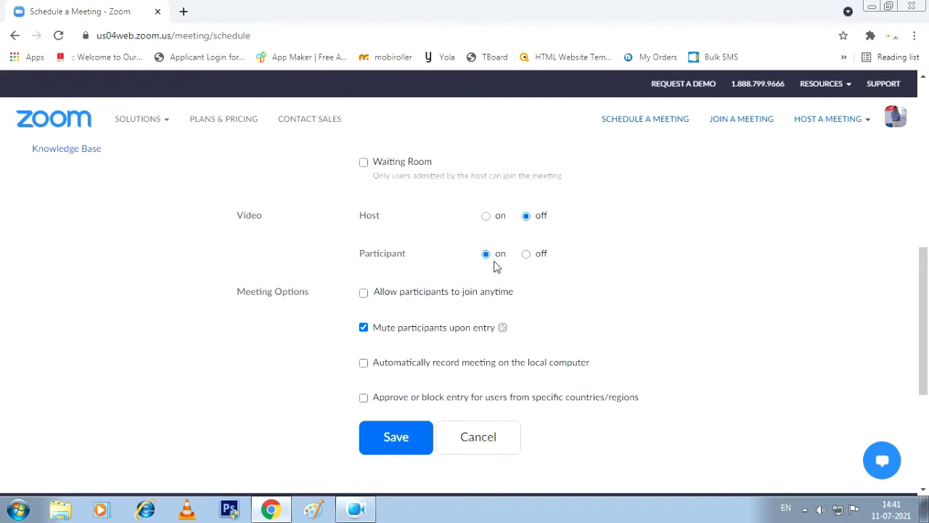
pyautogui.scroll(-1, 495, 266)
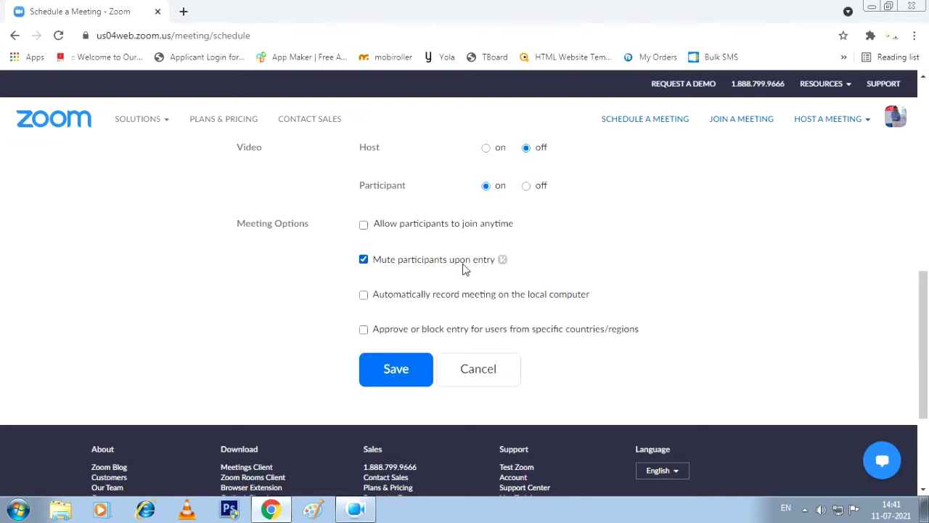
# Save the 6th Demo meeting form with the blue Save button
pyautogui.click(401, 371)
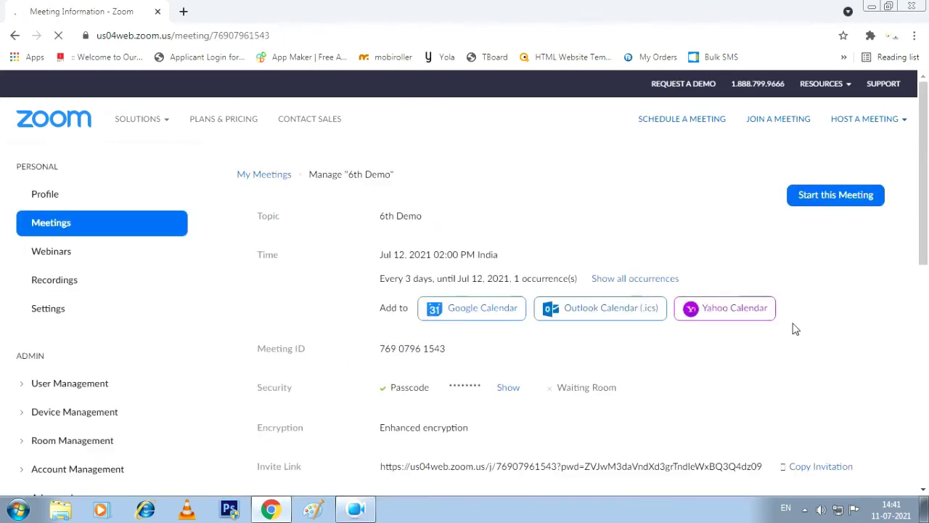
# Scroll through the Manage '6th Demo' page to review its time, recurrence and options
pyautogui.scroll(-3, 534, 294)
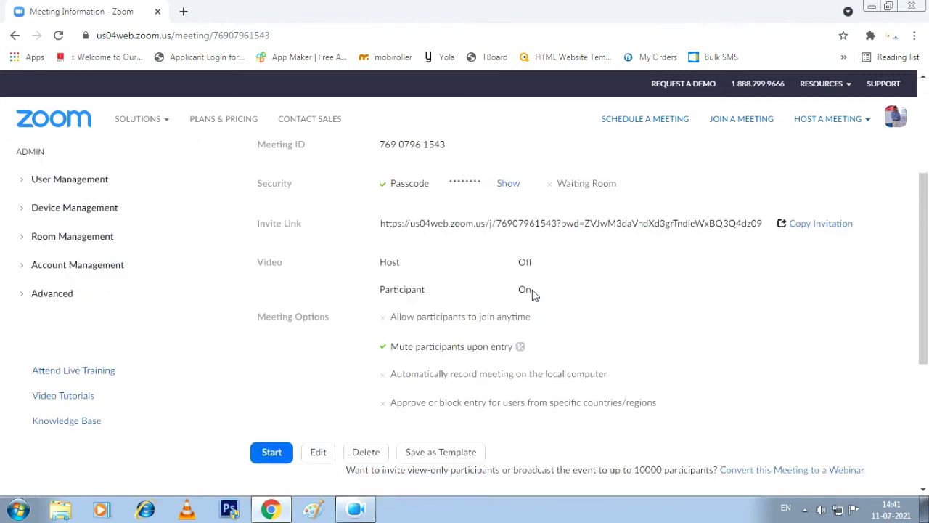
pyautogui.scroll(-1, 425, 272)
pyautogui.scroll(-1, 425, 273)
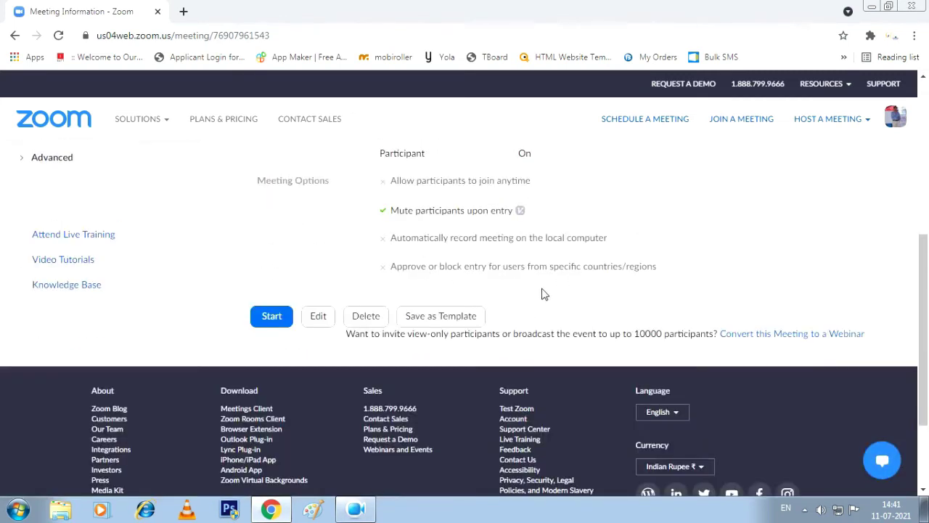
pyautogui.scroll(4, 541, 293)
pyautogui.scroll(1, 541, 293)
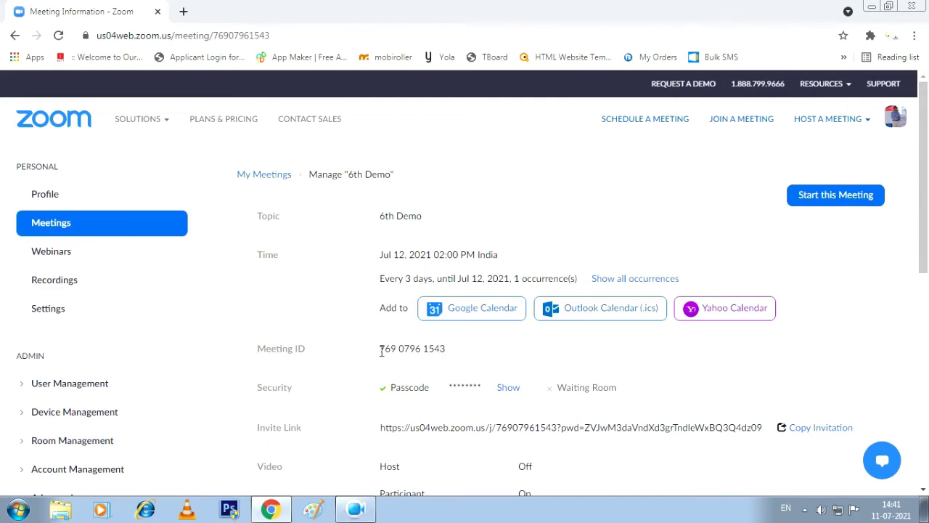
# Select the 6th Demo meeting ID and show the hidden passcode
pyautogui.moveTo(380, 352); pyautogui.dragTo(456, 361)
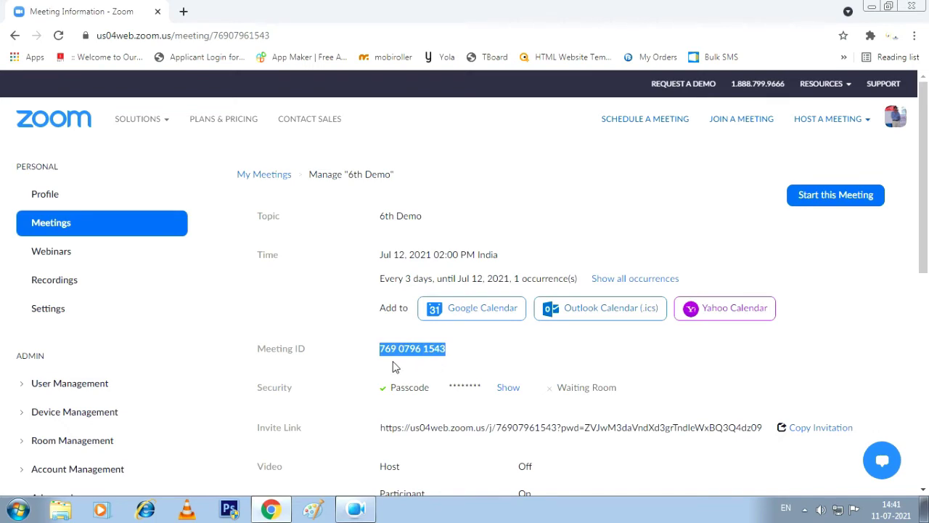
pyautogui.click(508, 390)
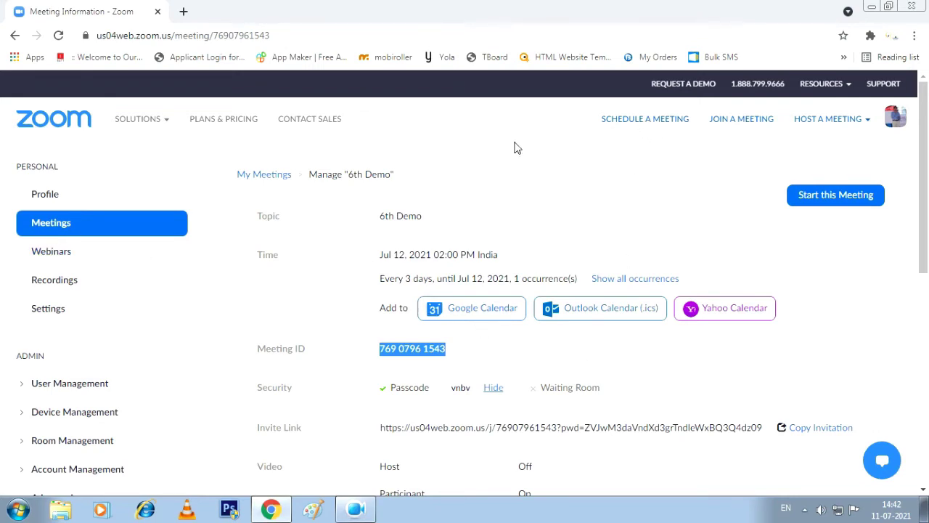
pyautogui.moveTo(142, 120)
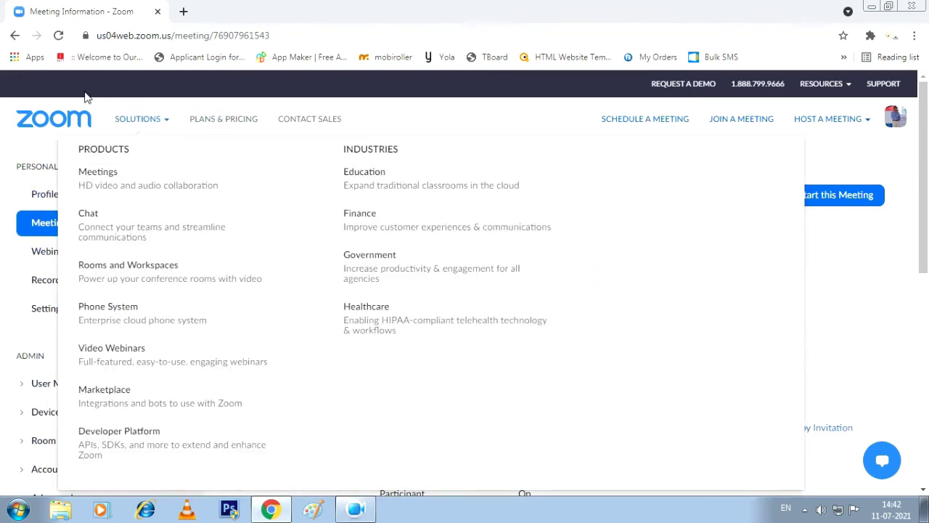
pyautogui.moveTo(837, 127)
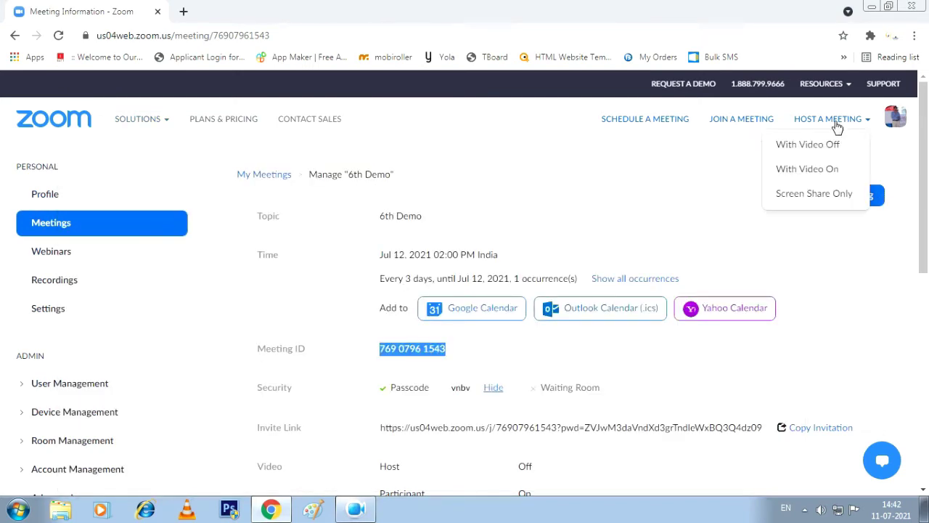
pyautogui.scroll(-2, 508, 254)
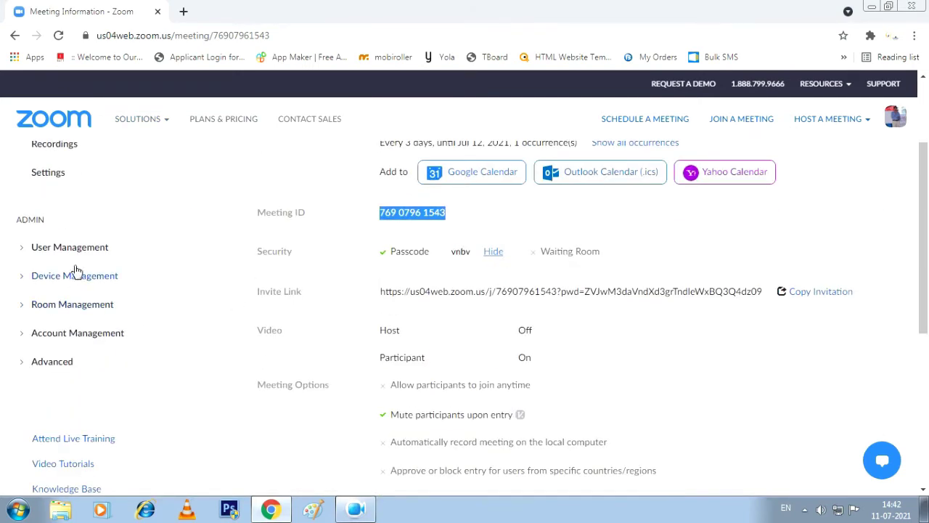
pyautogui.scroll(2, 76, 271)
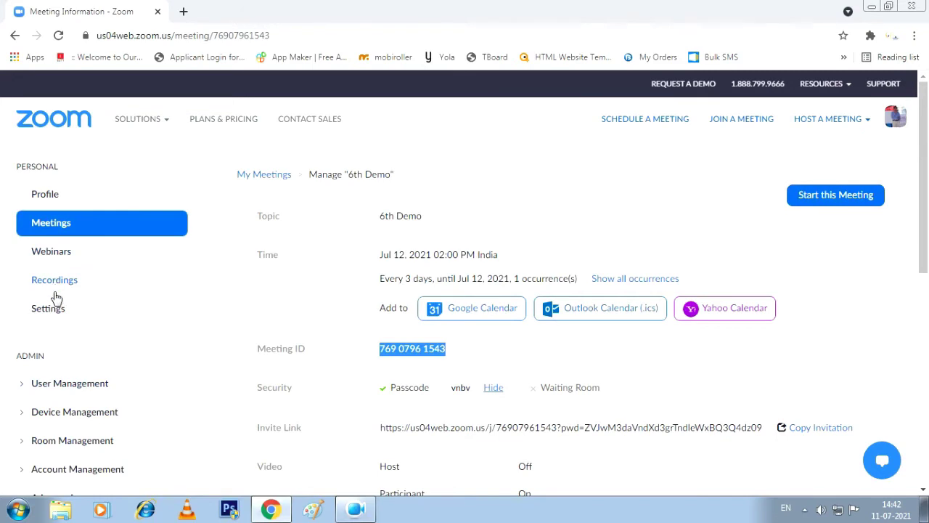
# Return to the Upcoming meetings list, which now shows 6th Demo tomorrow, 02:00–02:45 PM
pyautogui.click(46, 201)
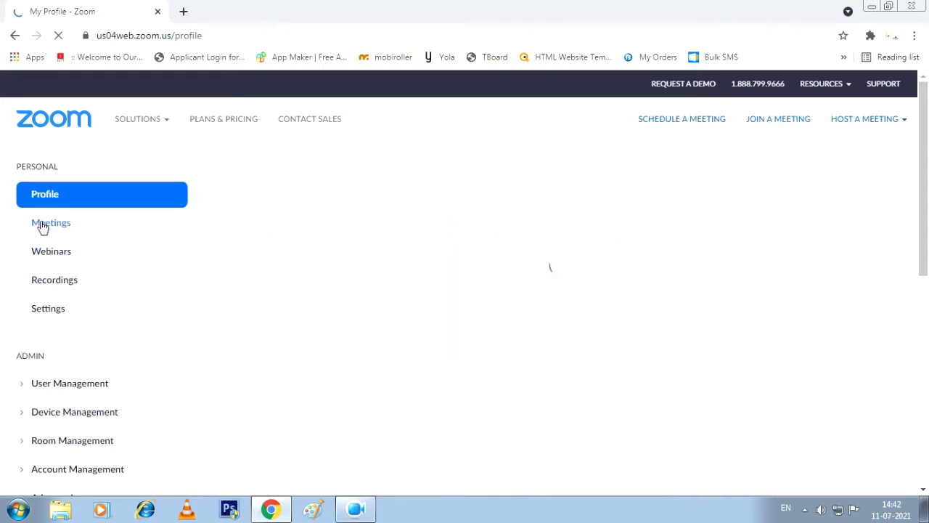
pyautogui.click(56, 225)
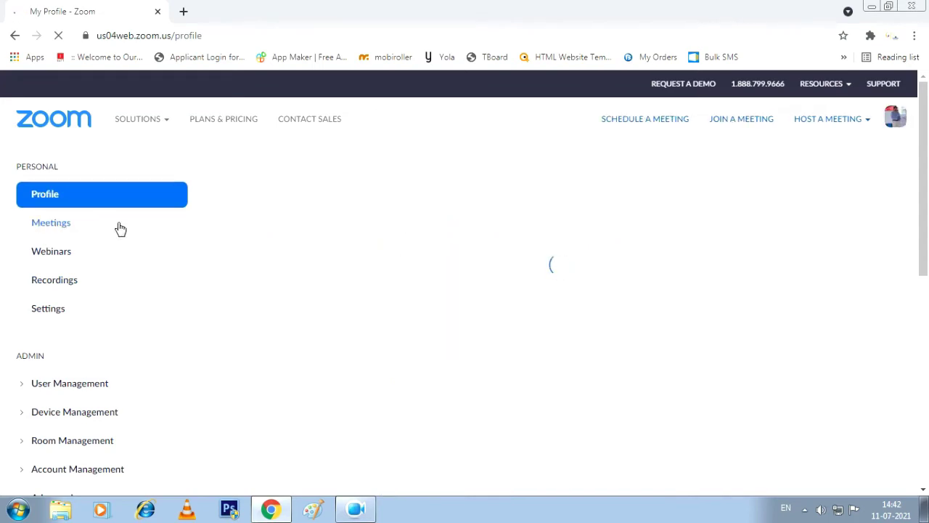
pyautogui.click(29, 229)
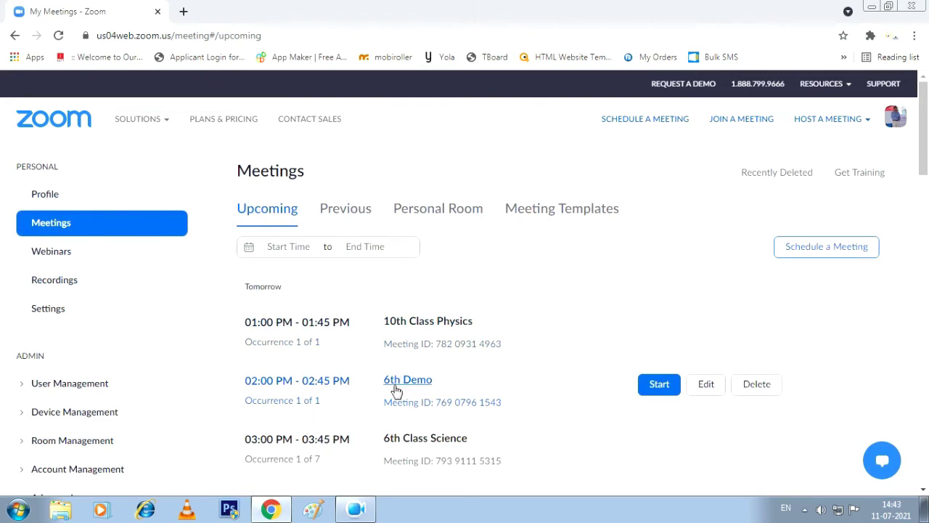
pyautogui.scroll(-1, 405, 298)
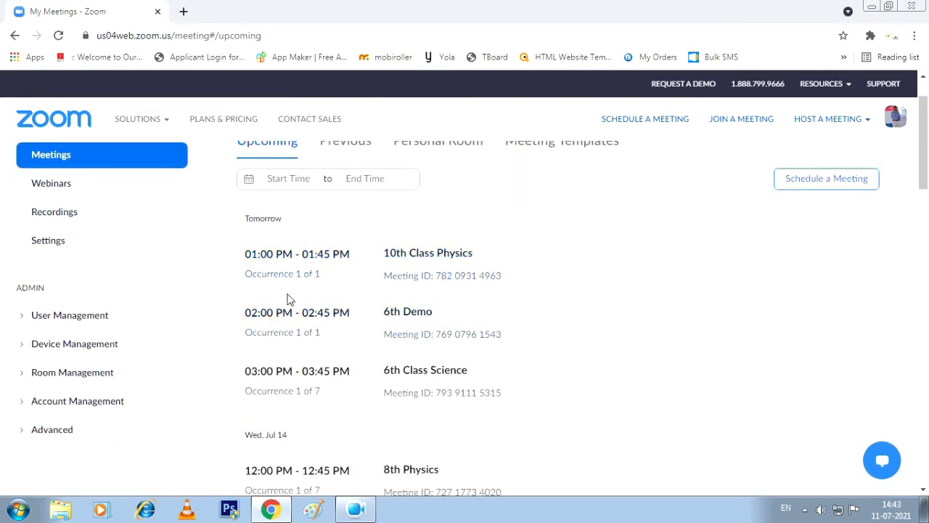
pyautogui.moveTo(384, 283)
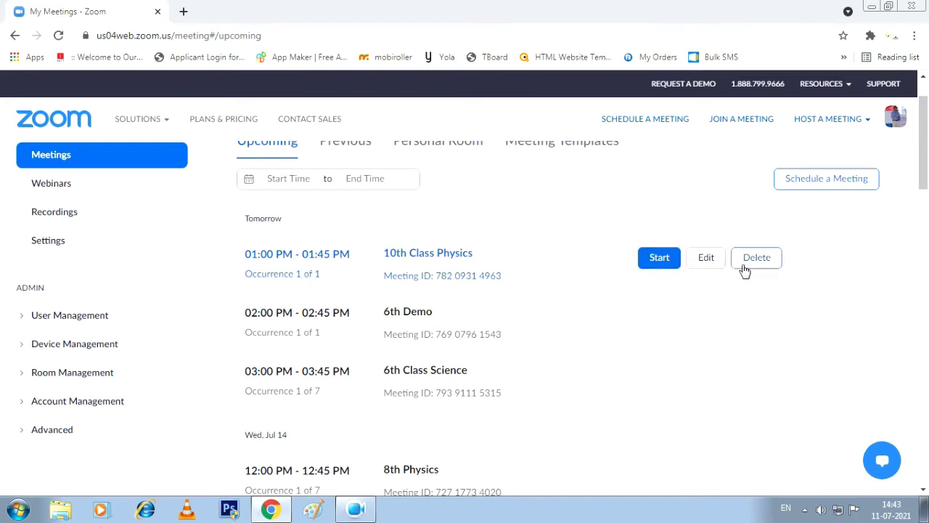
pyautogui.click(706, 258)
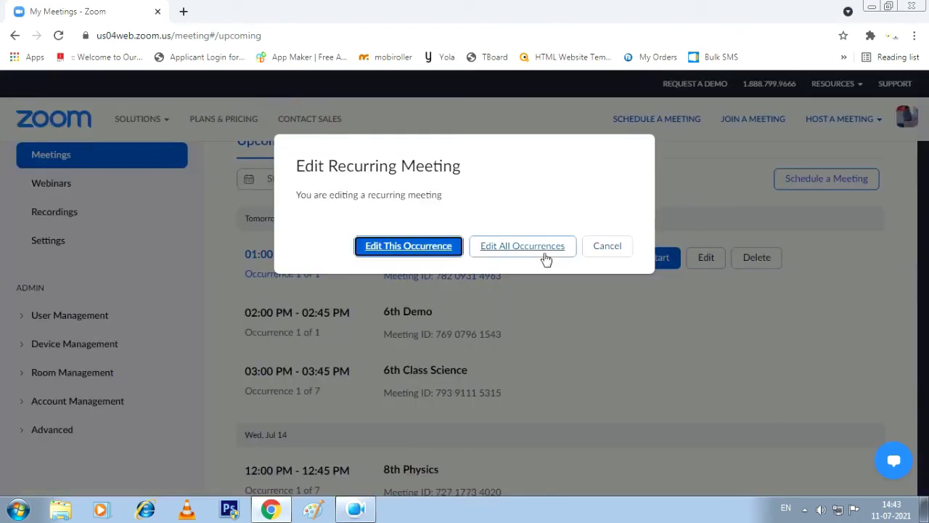
pyautogui.click(415, 249)
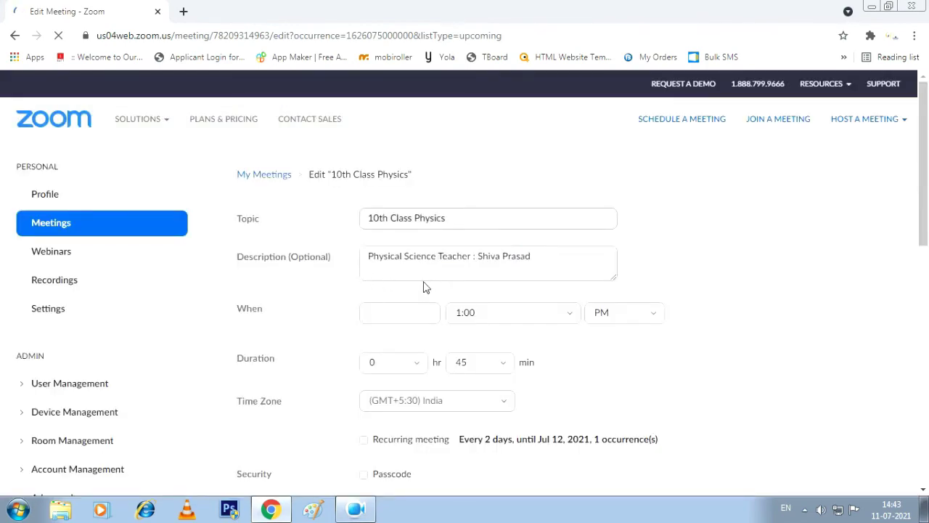
pyautogui.scroll(-3, 426, 288)
pyautogui.scroll(-3, 508, 239)
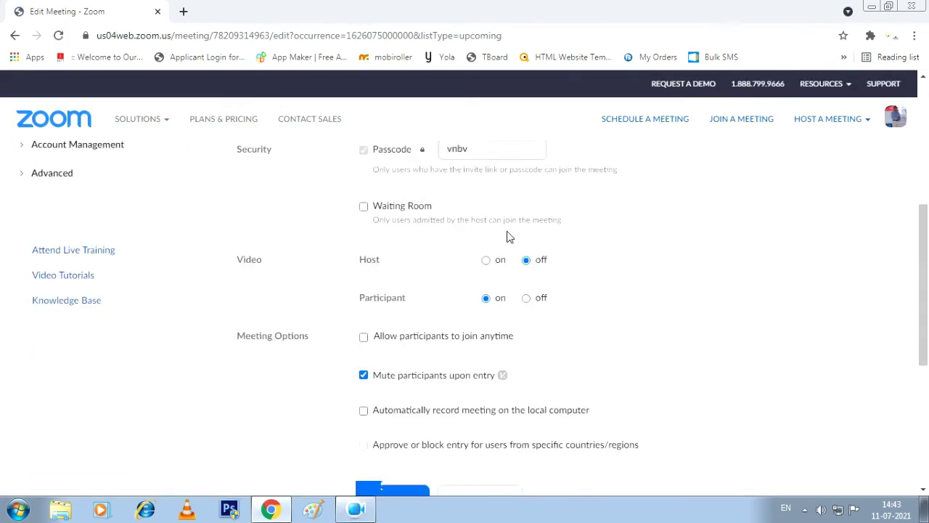
pyautogui.scroll(-1, 520, 291)
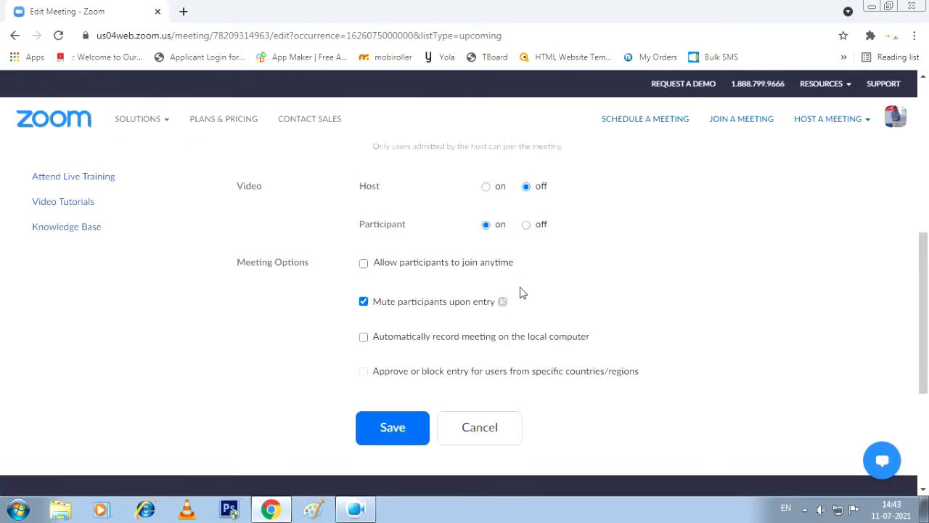
pyautogui.scroll(3, 521, 292)
pyautogui.scroll(2, 520, 290)
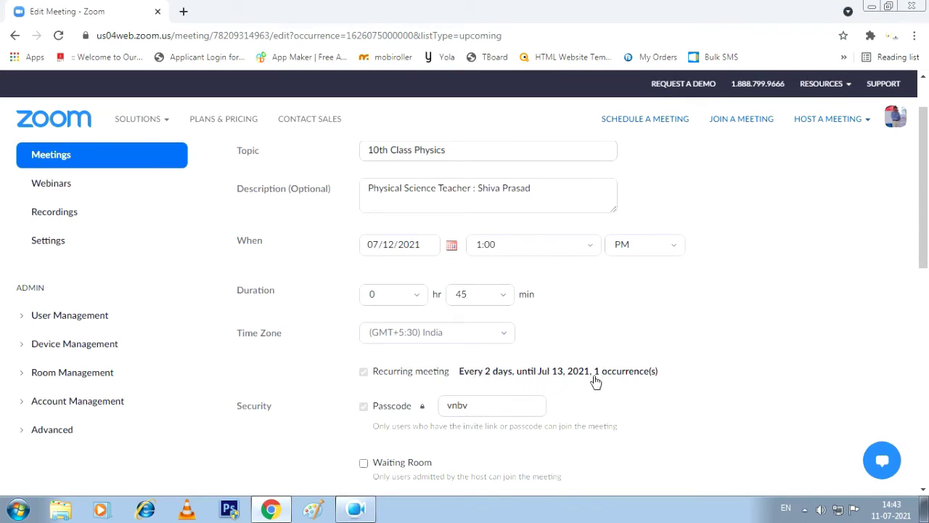
pyautogui.scroll(2, 483, 297)
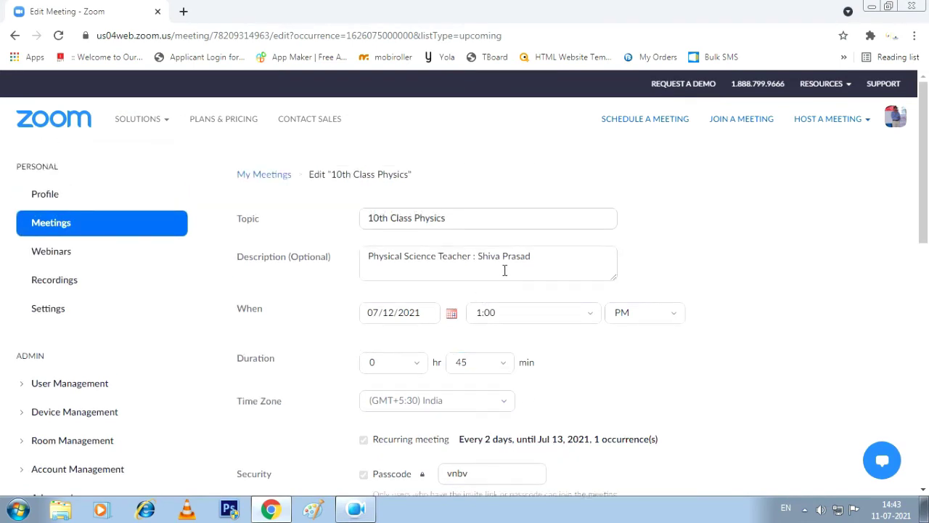
pyautogui.click(278, 177)
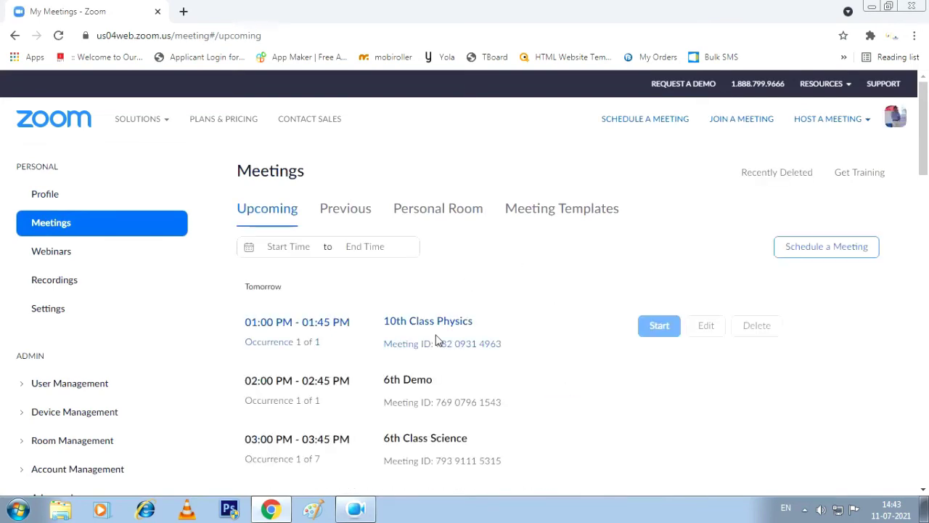
pyautogui.scroll(-1, 439, 335)
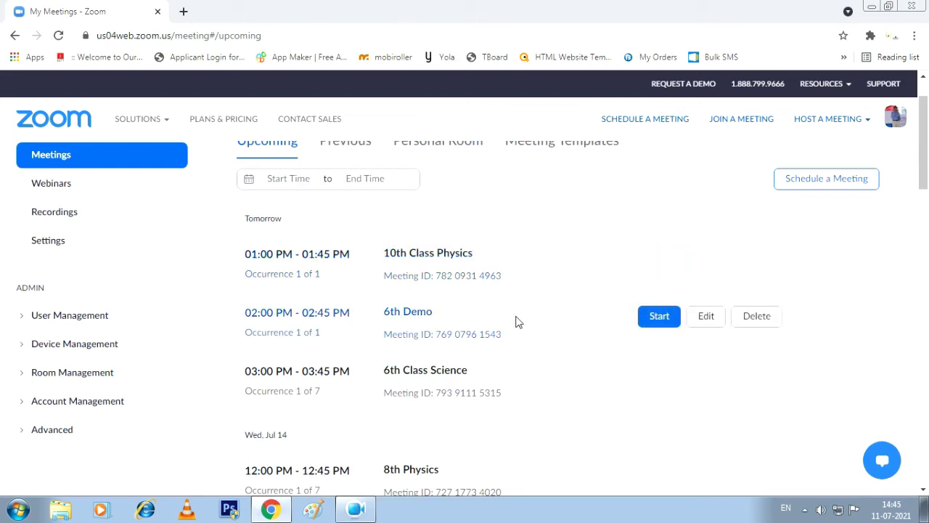
pyautogui.moveTo(630, 258)
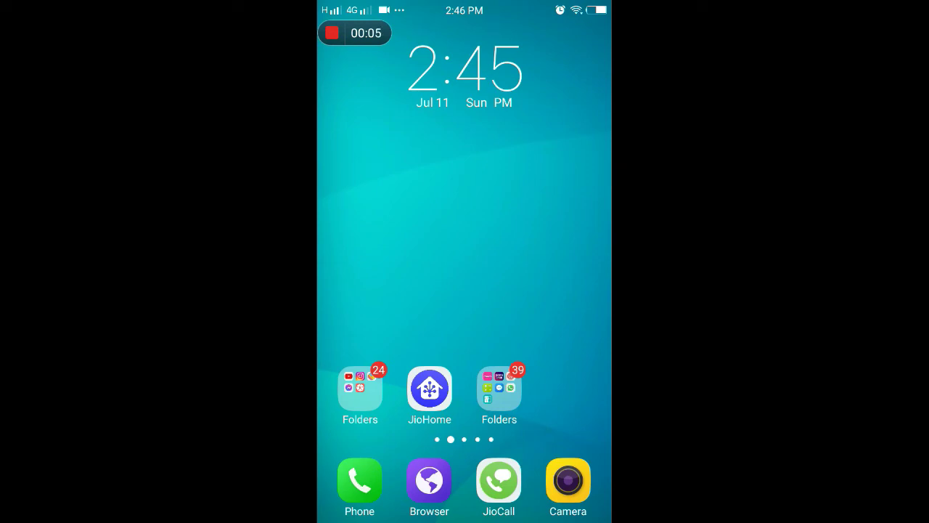
# Launch the Zoom app from the next home screen page
pyautogui.moveTo(551, 254); pyautogui.dragTo(377, 254)
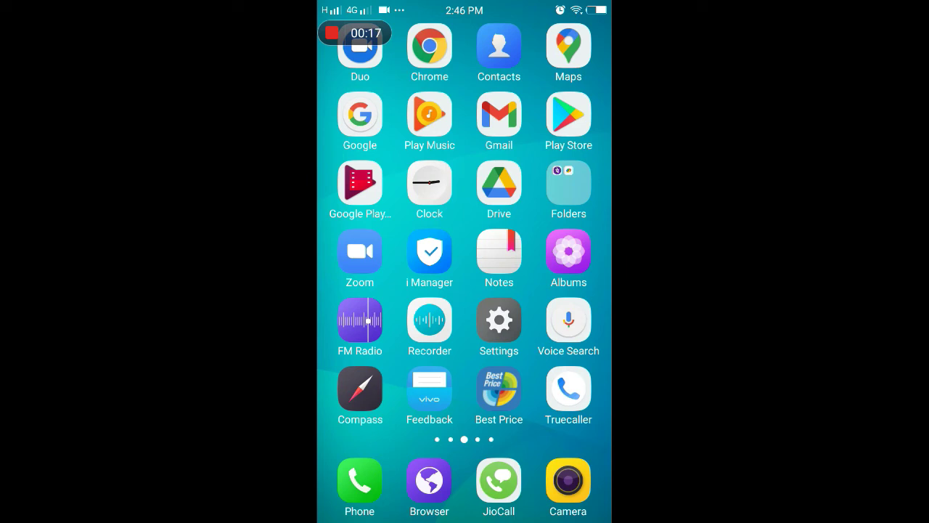
pyautogui.click(360, 251)
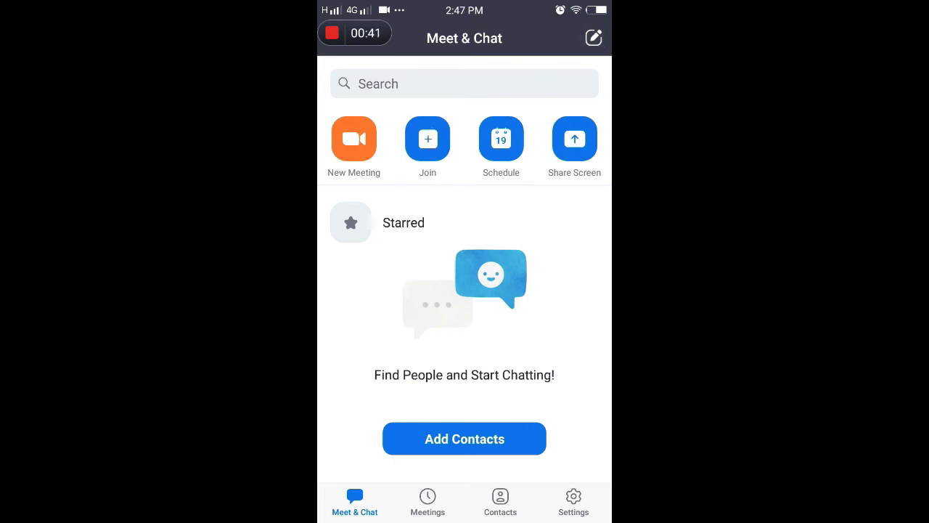
pyautogui.click(428, 138)
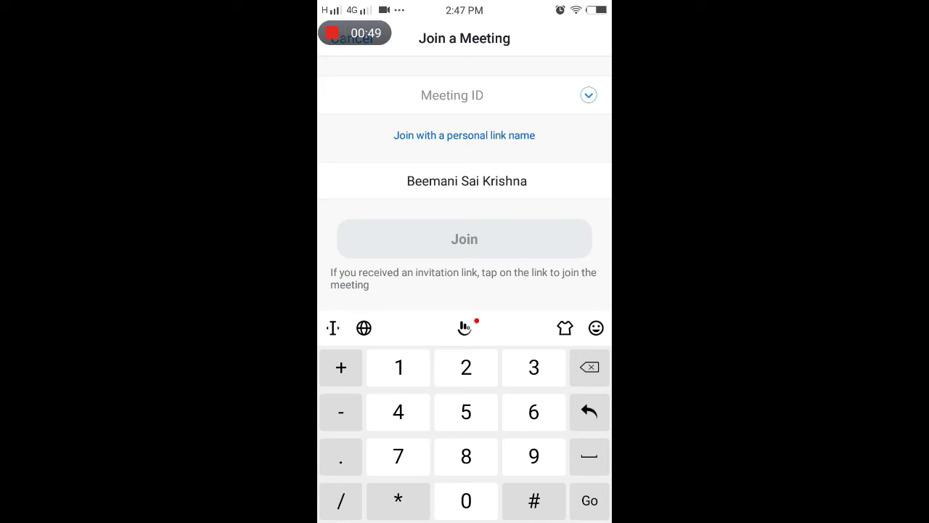
pyautogui.click(398, 462)
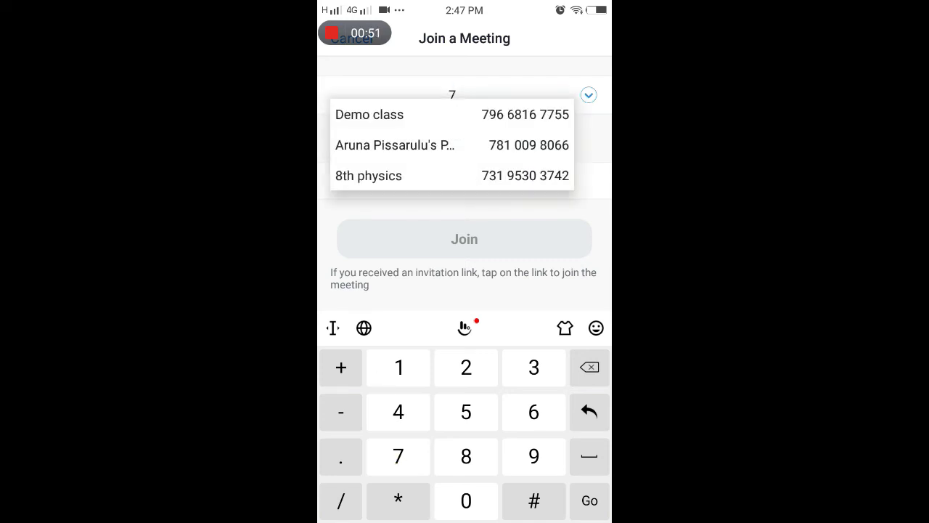
pyautogui.click(534, 411)
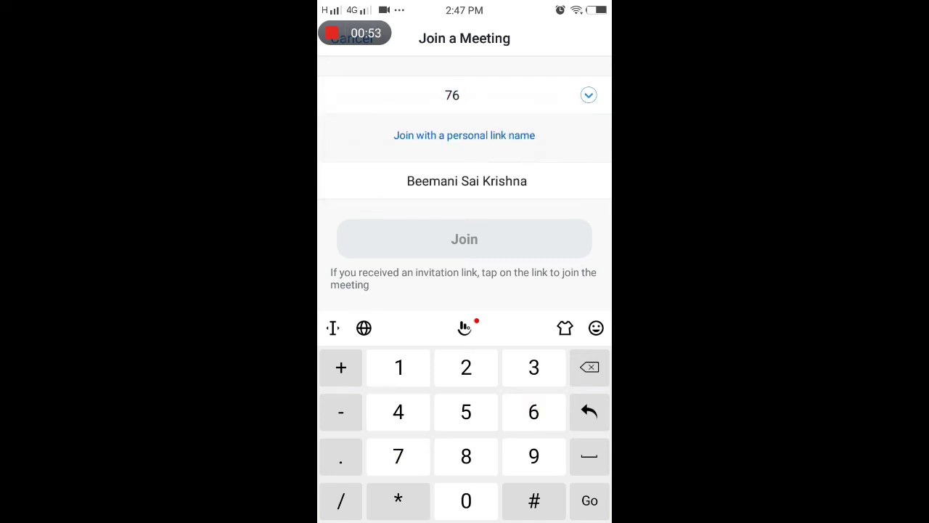
pyautogui.click(534, 456)
pyautogui.click(467, 501)
pyautogui.click(398, 456)
pyautogui.click(534, 456)
pyautogui.click(534, 412)
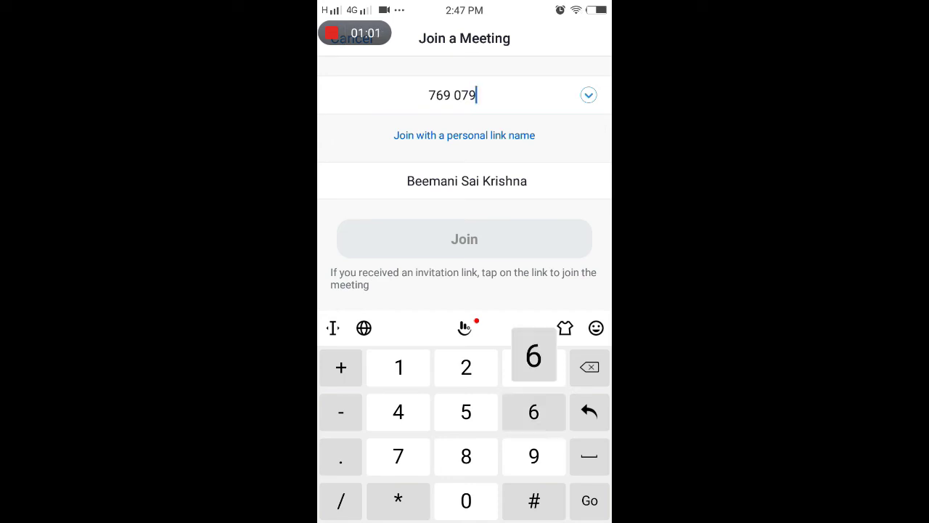
pyautogui.click(399, 367)
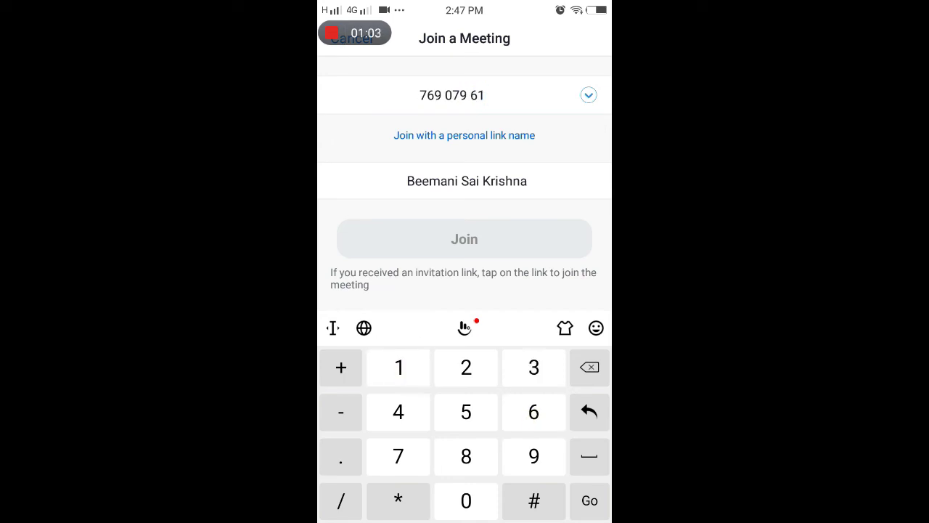
pyautogui.click(466, 411)
pyautogui.click(399, 411)
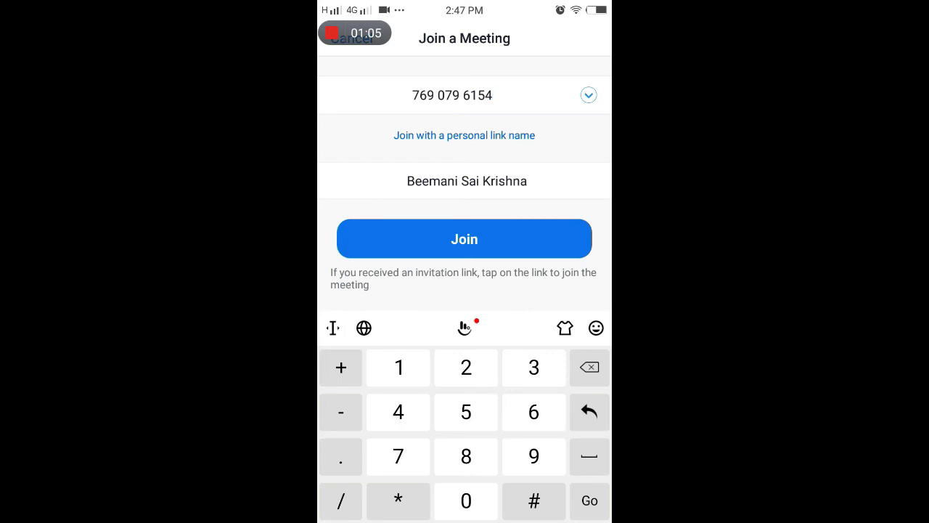
pyautogui.click(534, 366)
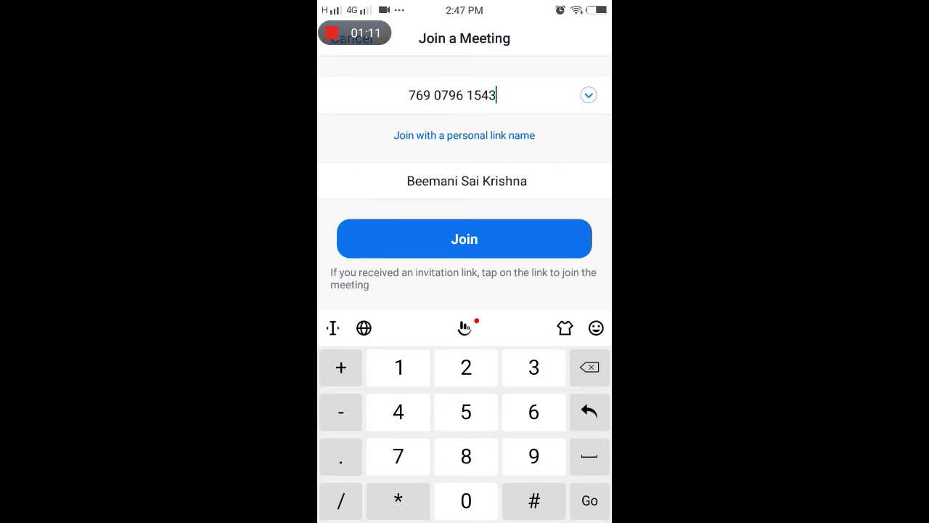
pyautogui.click(527, 180)
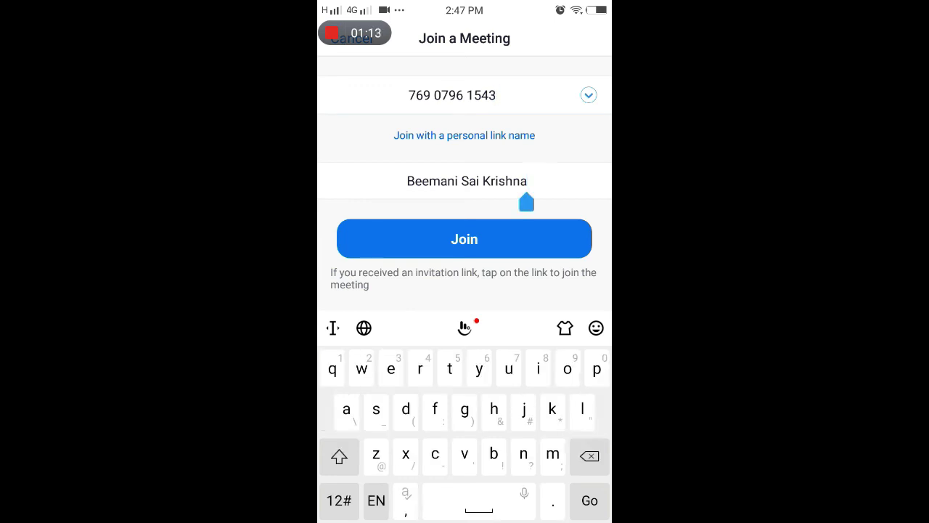
pyautogui.press('BackSpace')
pyautogui.press('BackSpace')
pyautogui.press('BackSpace')
pyautogui.press('BackSpace')
pyautogui.press('BackSpace')
pyautogui.press('BackSpace')
pyautogui.press('BackSpace')
pyautogui.press('BackSpace')
pyautogui.press('BackSpace')
pyautogui.press('BackSpace')
pyautogui.press('BackSpace')
pyautogui.press('BackSpace')
pyautogui.press('BackSpace')
pyautogui.press('BackSpace')
pyautogui.press('BackSpace')
pyautogui.press('BackSpace')
pyautogui.press('BackSpace')
pyautogui.press('BackSpace')
pyautogui.press('BackSpace')
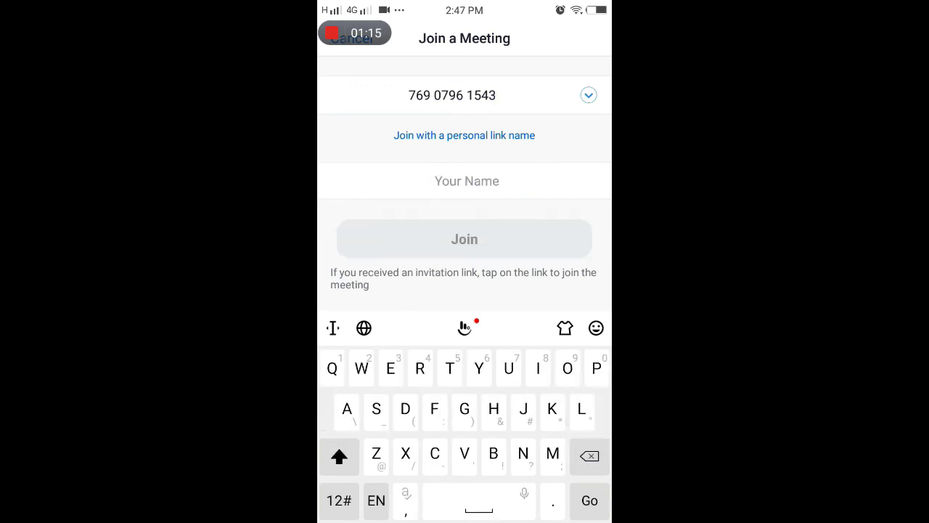